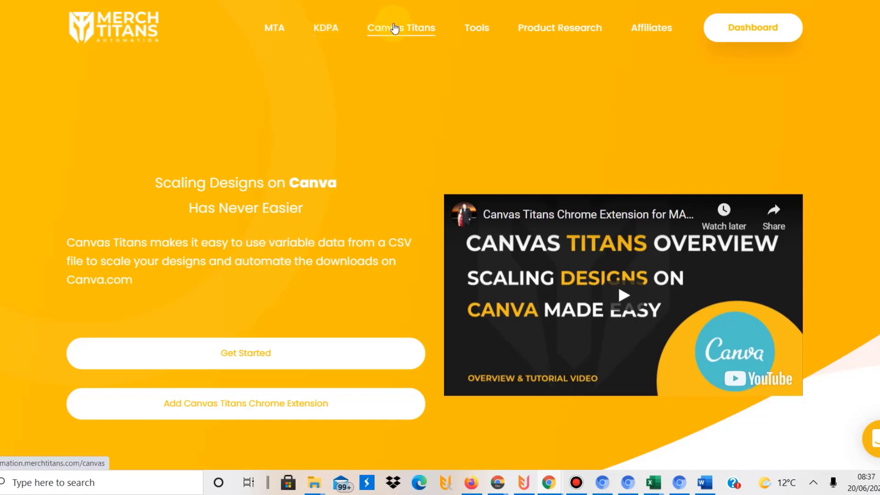
Reload the Canvas Titans product page and scroll down to its Pricing Plans
{"action": "left_click", "coordinate": [411, 36]}
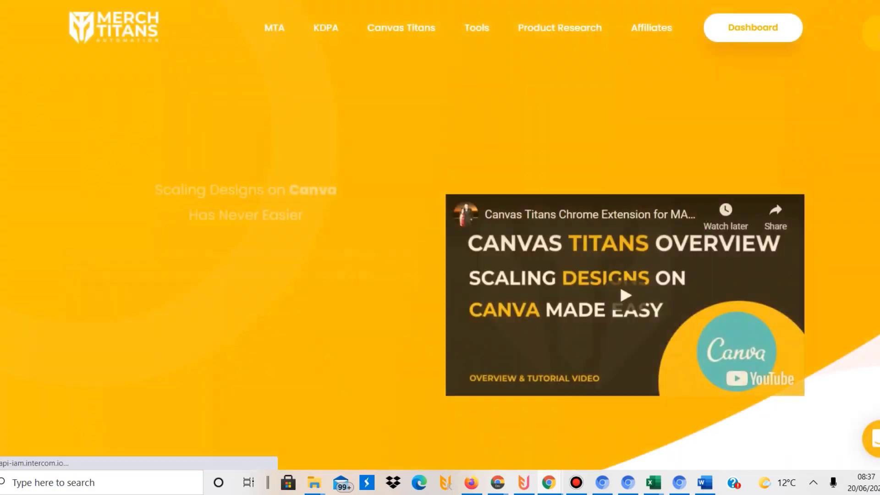
{"action": "scroll", "coordinate": [618, 59], "scroll_direction": "down", "scroll_amount": 5}
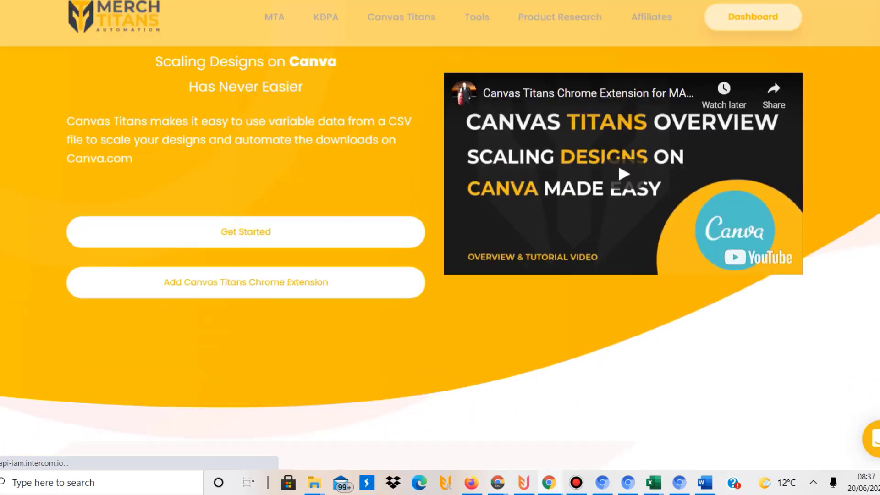
{"action": "scroll", "coordinate": [618, 58], "scroll_direction": "up", "scroll_amount": 3}
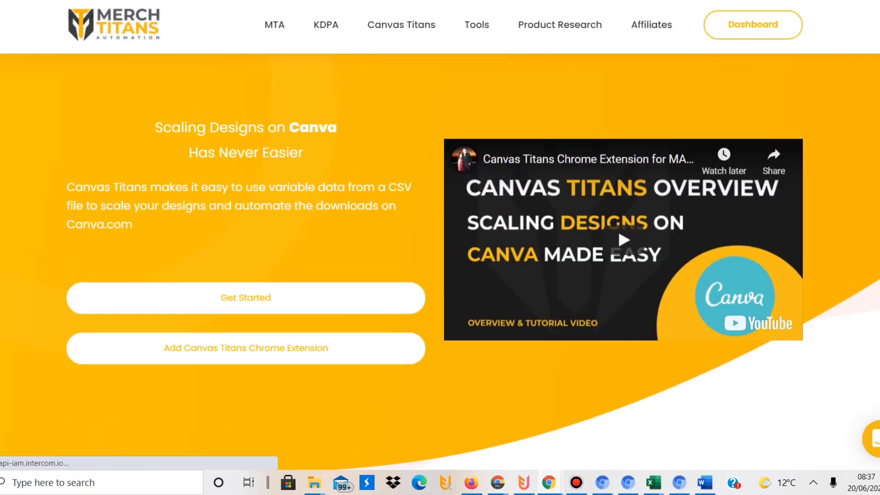
{"action": "scroll", "coordinate": [440, 256], "scroll_direction": "up", "scroll_amount": 1}
{"action": "scroll", "coordinate": [816, 50], "scroll_direction": "down", "scroll_amount": 2}
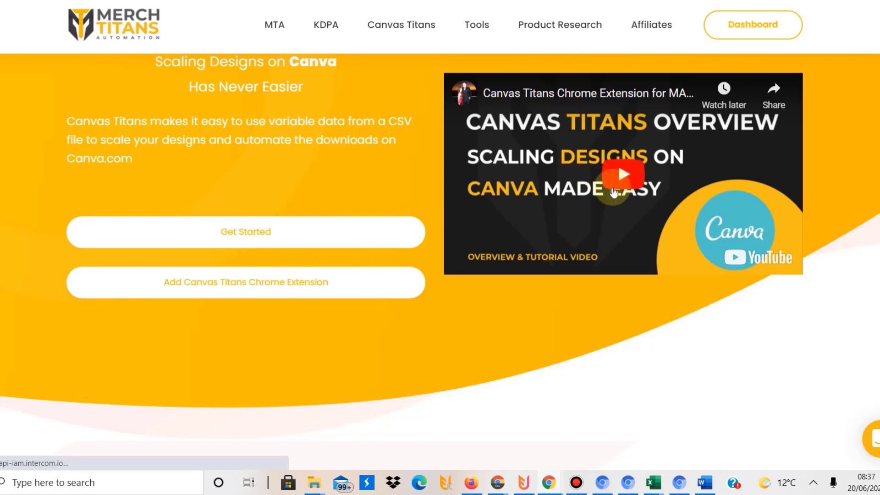
{"action": "scroll", "coordinate": [779, 179], "scroll_direction": "down", "scroll_amount": 3}
{"action": "scroll", "coordinate": [440, 255], "scroll_direction": "down", "scroll_amount": 18}
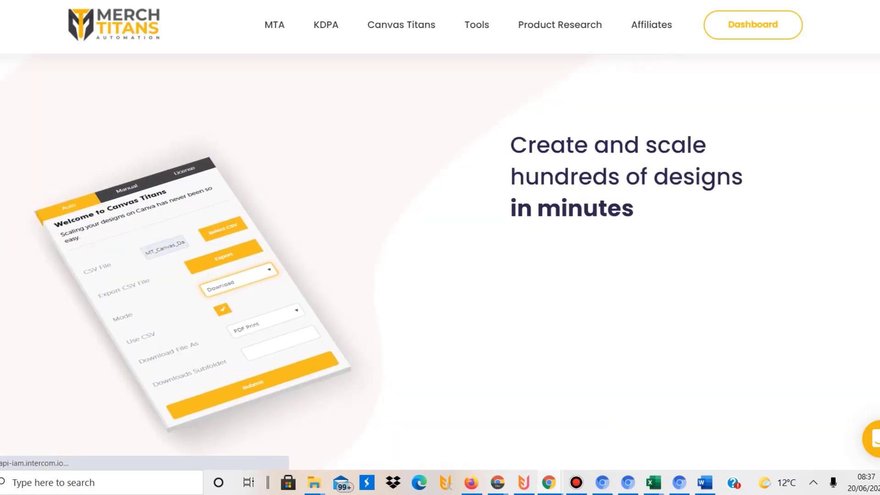
{"action": "scroll", "coordinate": [440, 255], "scroll_direction": "down", "scroll_amount": 15}
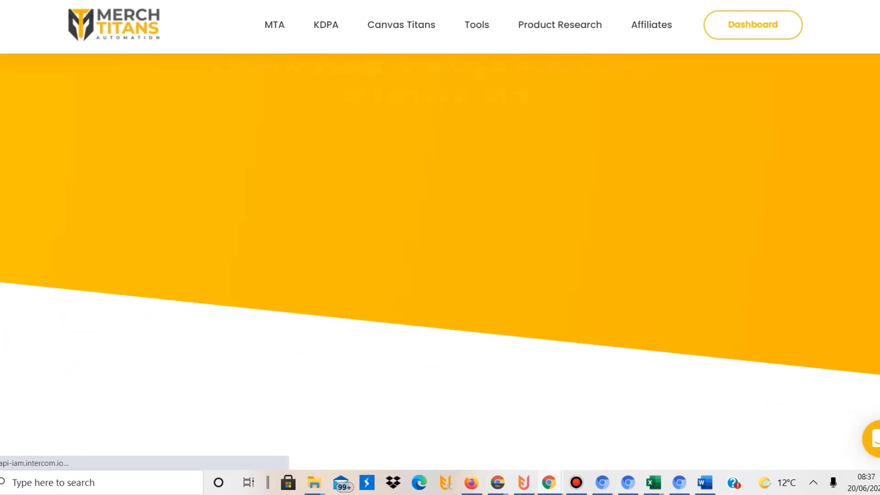
{"action": "scroll", "coordinate": [335, 101], "scroll_direction": "down", "scroll_amount": 7}
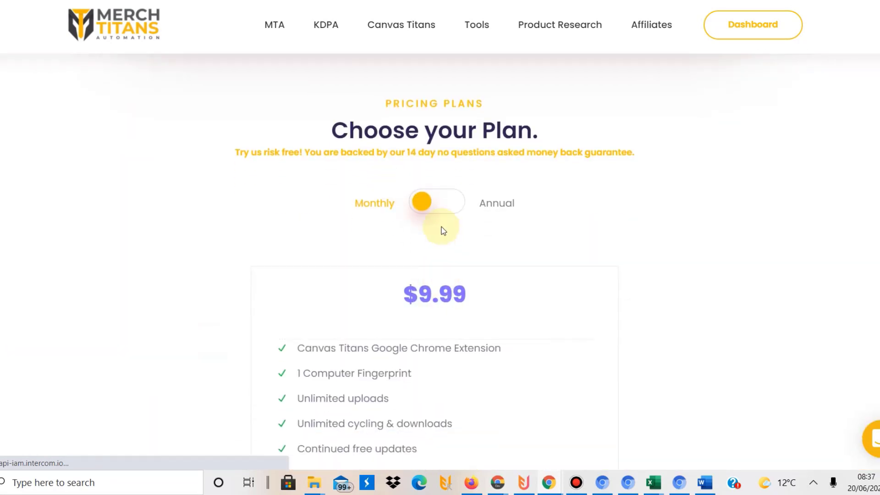
Switch pricing to Annual and highlight the $6.66-a-month price ($79.92 billed annually)
{"action": "left_click", "coordinate": [437, 208]}
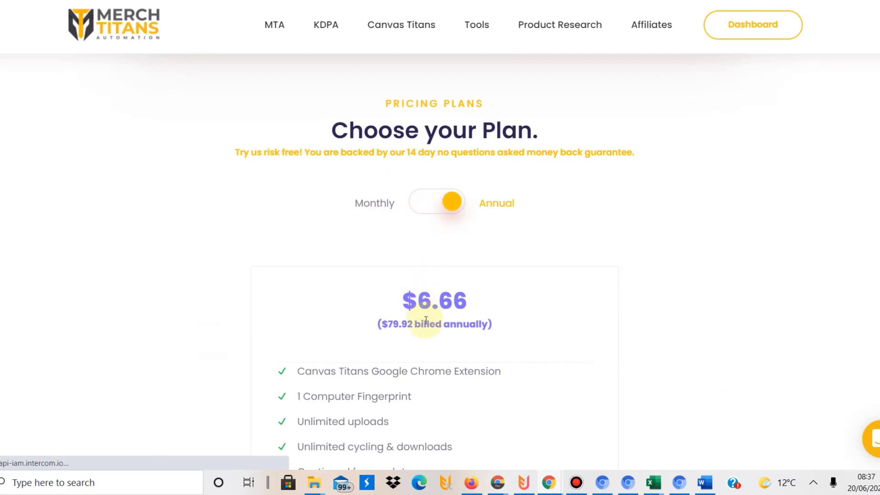
{"action": "double_click", "coordinate": [448, 301]}
{"action": "left_click", "coordinate": [448, 301]}
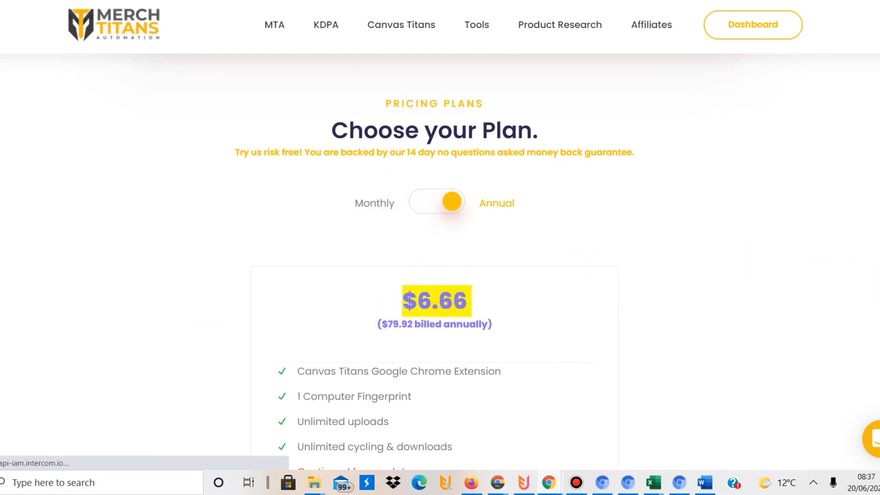
Scroll back to the page top and return to the Canva design
{"action": "scroll", "coordinate": [434, 261], "scroll_direction": "down", "scroll_amount": 13}
{"action": "scroll", "coordinate": [434, 262], "scroll_direction": "up", "scroll_amount": 14}
{"action": "scroll", "coordinate": [434, 261], "scroll_direction": "down", "scroll_amount": 3}
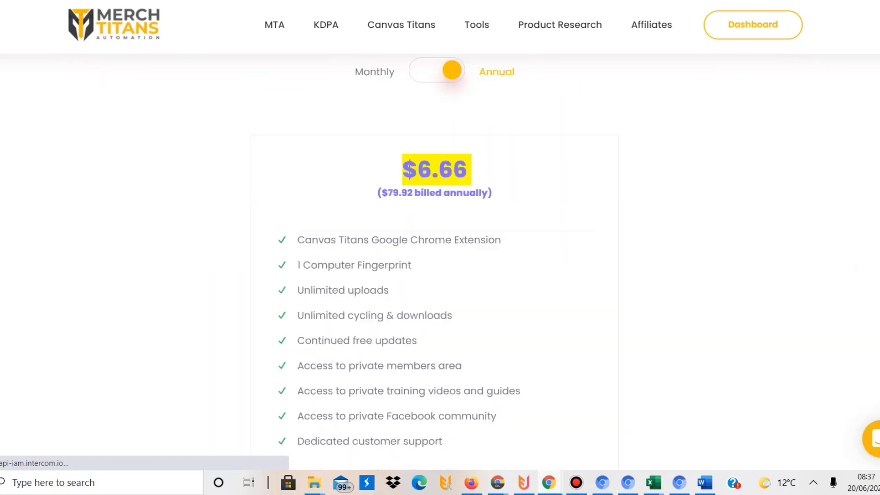
{"action": "scroll", "coordinate": [440, 261], "scroll_direction": "down", "scroll_amount": 18}
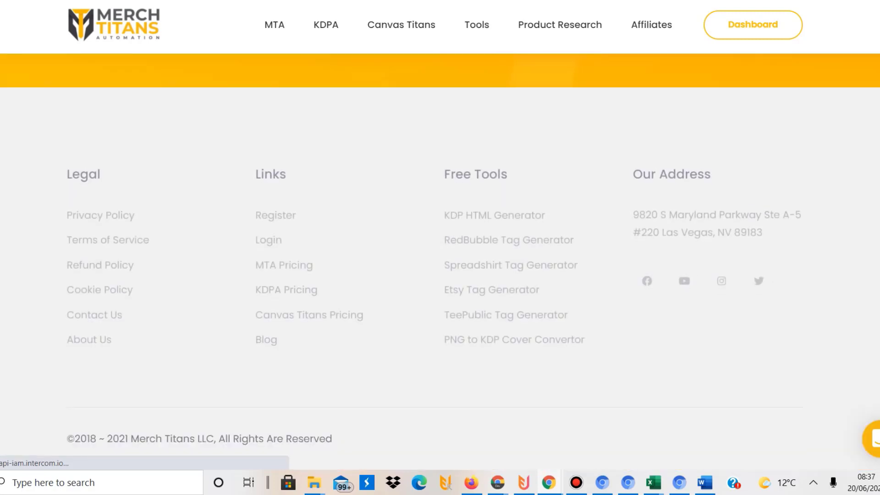
{"action": "scroll", "coordinate": [439, 262], "scroll_direction": "up", "scroll_amount": 20}
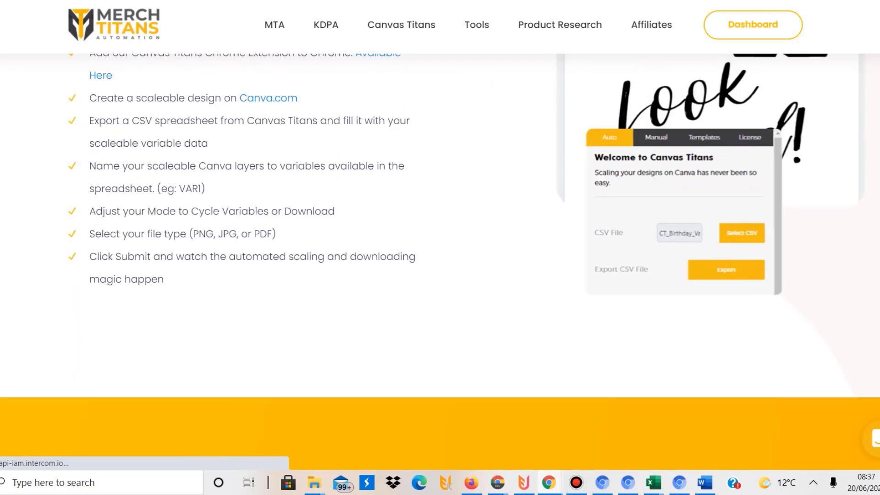
{"action": "scroll", "coordinate": [708, 185], "scroll_direction": "up", "scroll_amount": 12}
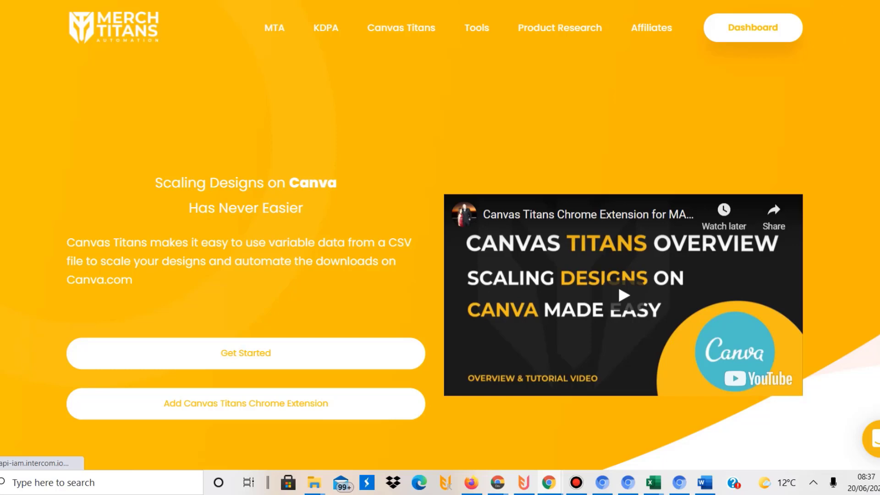
{"action": "left_click", "coordinate": [36, 1]}
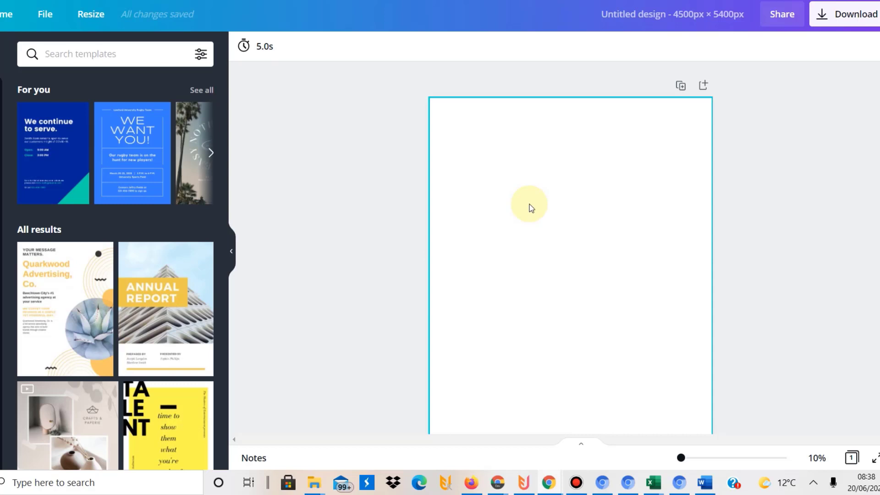
Make the blank 4500×5400 page background black
{"action": "left_click", "coordinate": [538, 245]}
{"action": "left_click", "coordinate": [244, 48]}
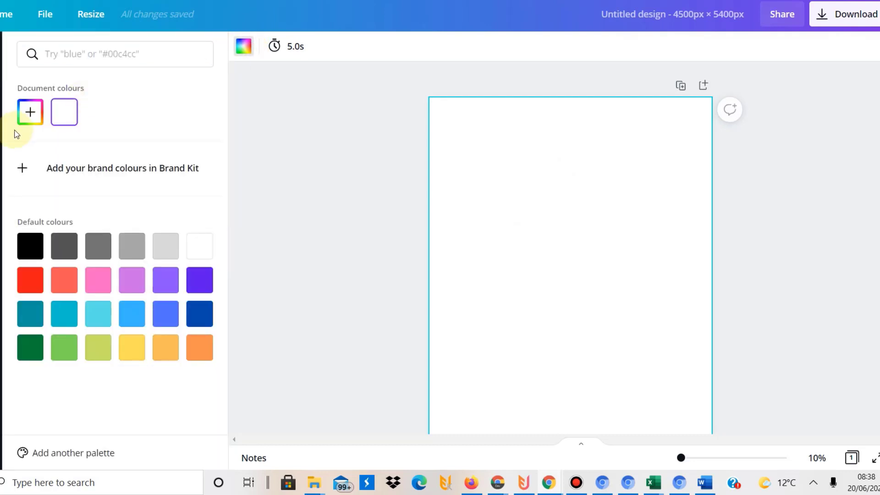
{"action": "left_click", "coordinate": [30, 246]}
{"action": "left_click", "coordinate": [316, 234]}
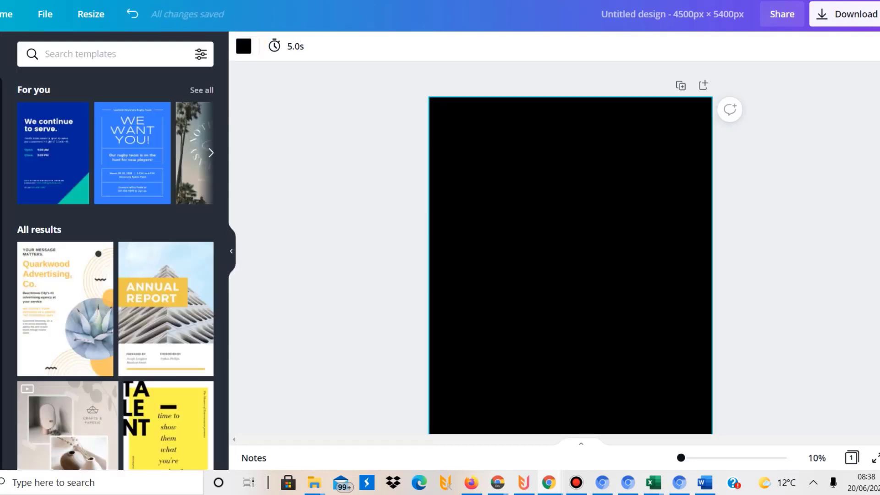
Place the uploaded orange sunset-with-pine-trees image in the page centre
{"action": "left_click", "coordinate": [0, 100]}
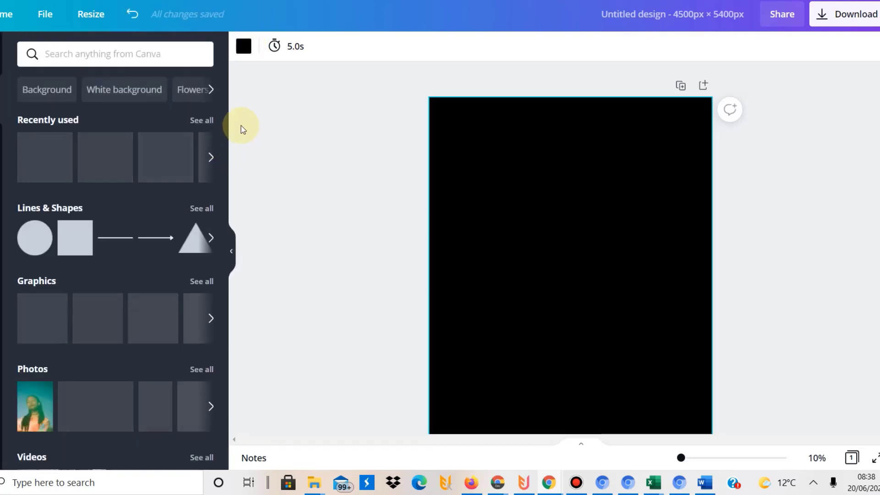
{"action": "left_click", "coordinate": [9, 200]}
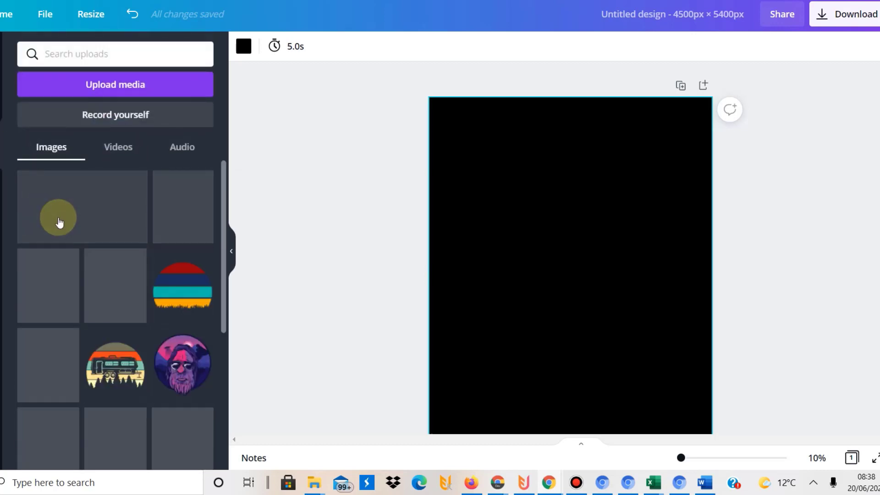
{"action": "left_click", "coordinate": [44, 268]}
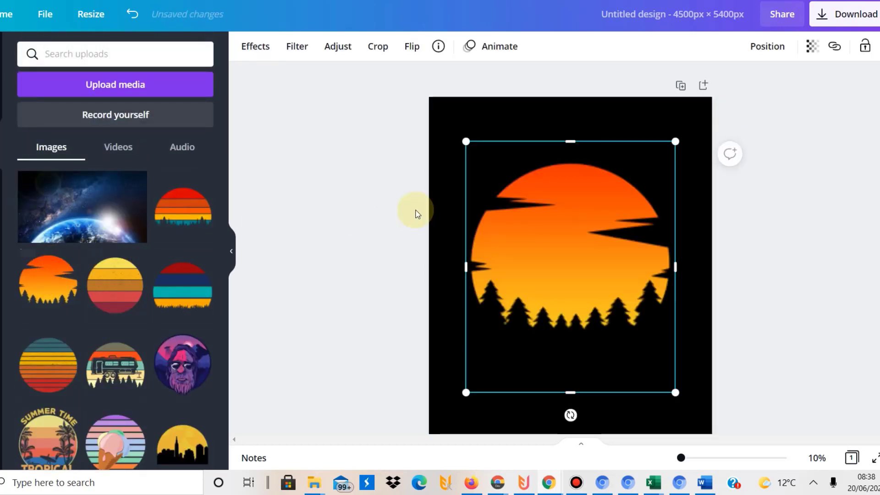
{"action": "left_click", "coordinate": [377, 221]}
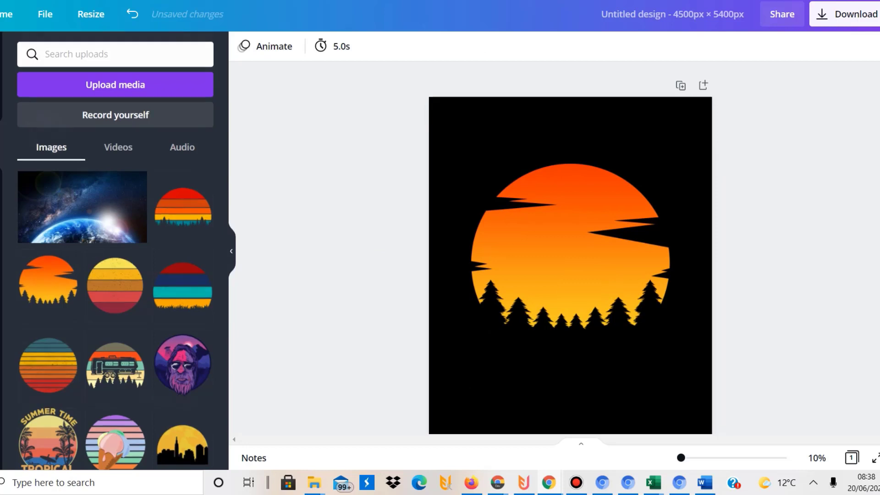
{"action": "left_click", "coordinate": [0, 100]}
Add a heading above the sun and colour it yellow-orange from the image
{"action": "left_click", "coordinate": [1, 178]}
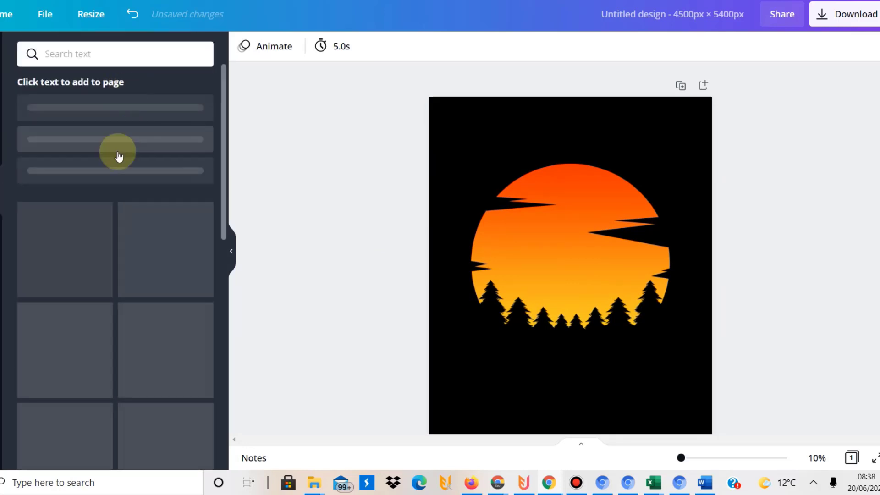
{"action": "left_click", "coordinate": [100, 125]}
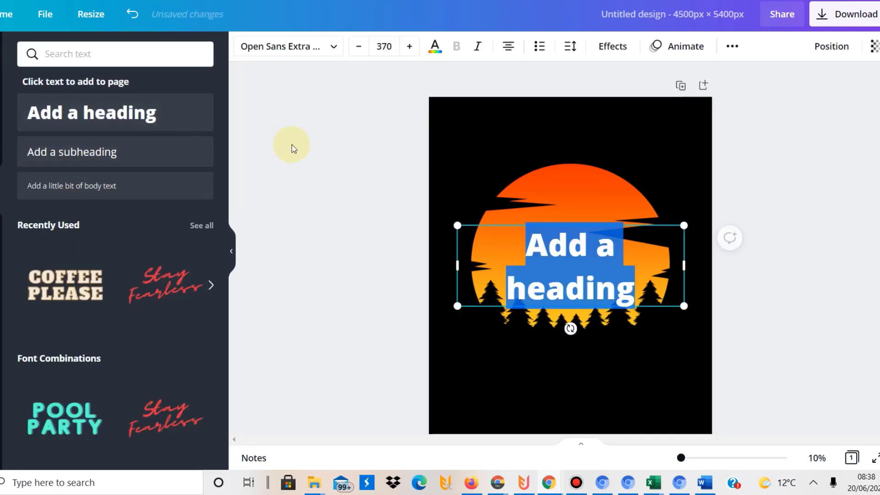
{"action": "left_click", "coordinate": [356, 200]}
{"action": "left_click", "coordinate": [470, 242]}
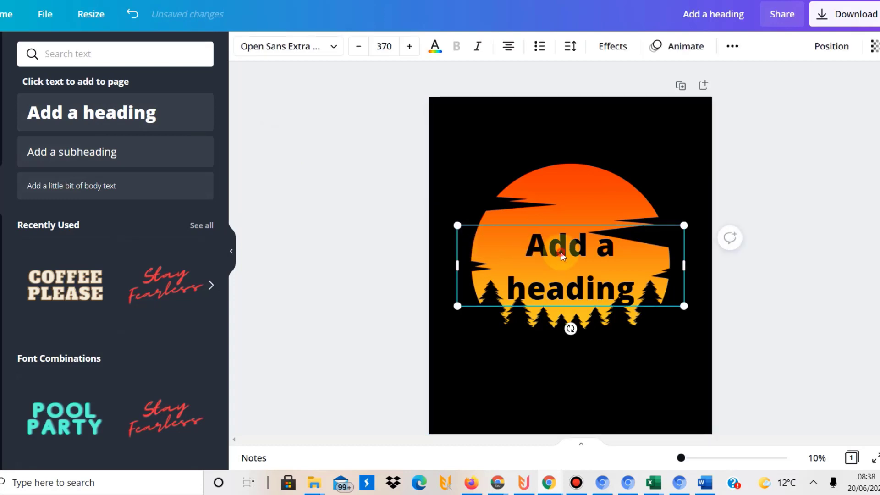
{"action": "left_click_drag", "start_coordinate": [563, 249], "coordinate": [557, 144]}
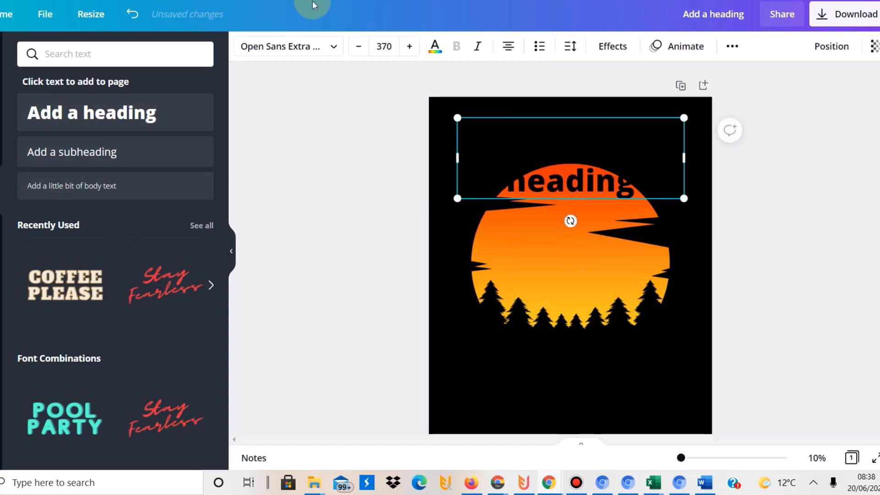
{"action": "left_click", "coordinate": [435, 46]}
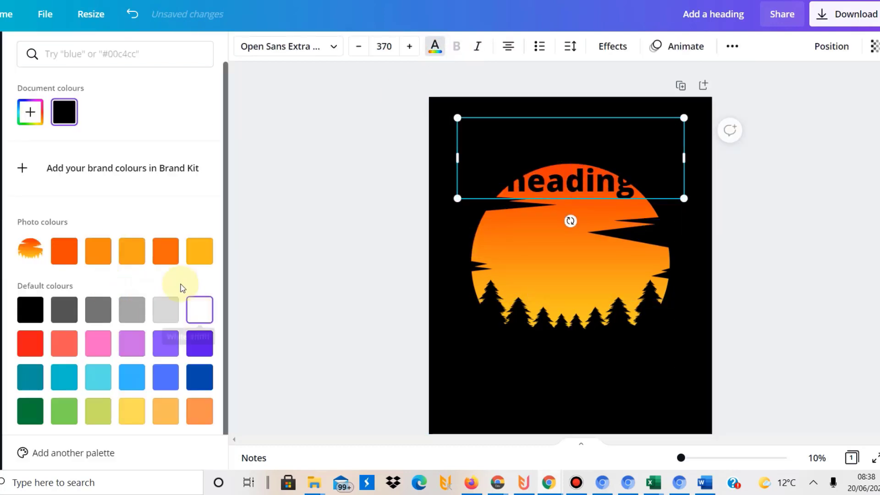
{"action": "left_click", "coordinate": [197, 256]}
Change the heading text to 'CARAVAN CHAMPION SINCE' in capitals
{"action": "left_click", "coordinate": [546, 158]}
{"action": "left_click", "coordinate": [548, 158]}
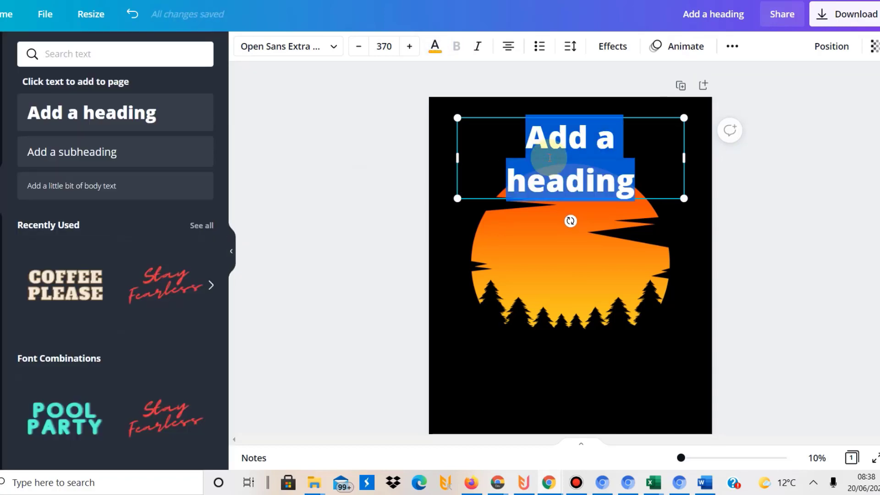
{"action": "type", "text": "Caravan"}
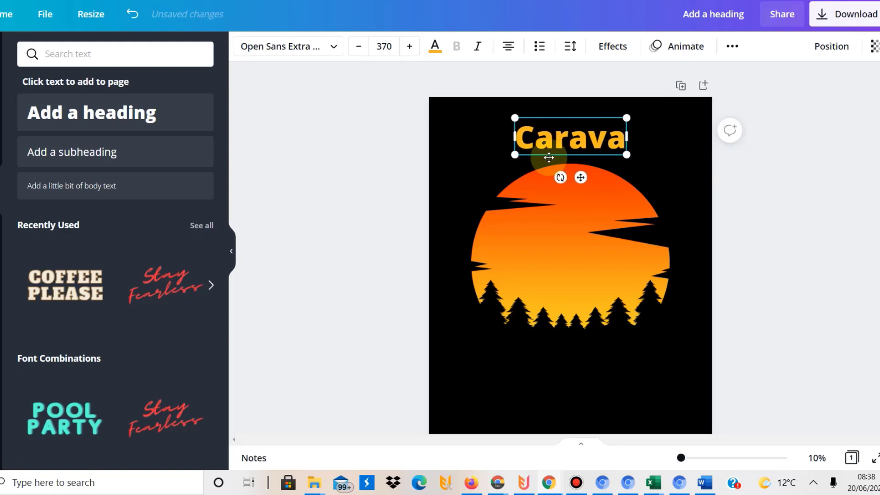
{"action": "key", "text": "BackSpace"}
{"action": "key", "text": "BackSpace"}
{"action": "key", "text": "BackSpace"}
{"action": "key", "text": "BackSpace"}
{"action": "key", "text": "BackSpace"}
{"action": "key", "text": "BackSpace"}
{"action": "type", "text": "ARA"}
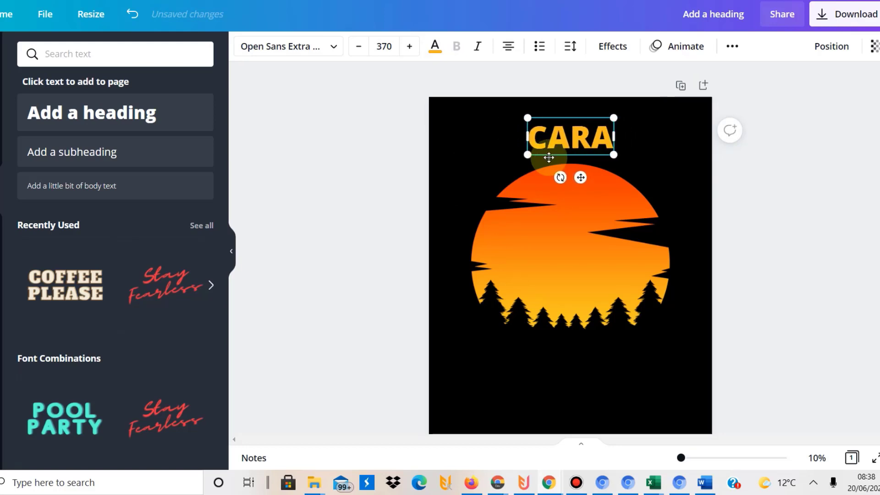
{"action": "type", "text": "VAN CHAMPION SINCE"}
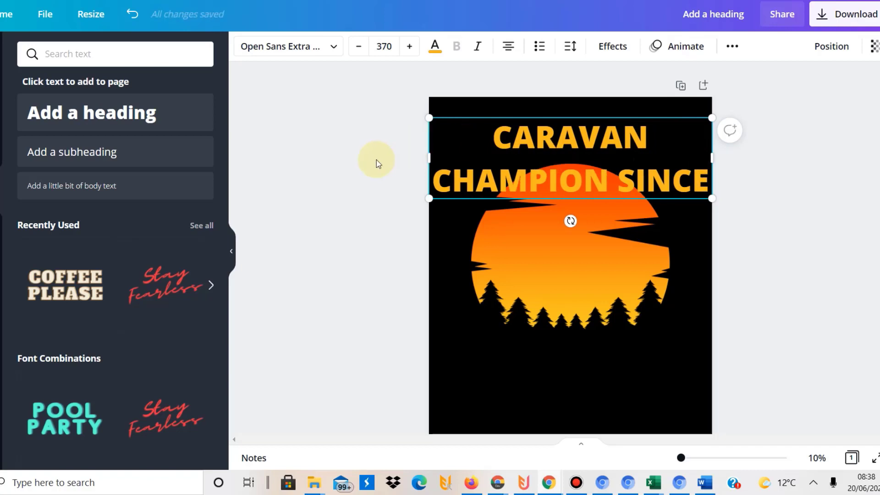
{"action": "left_click", "coordinate": [432, 226]}
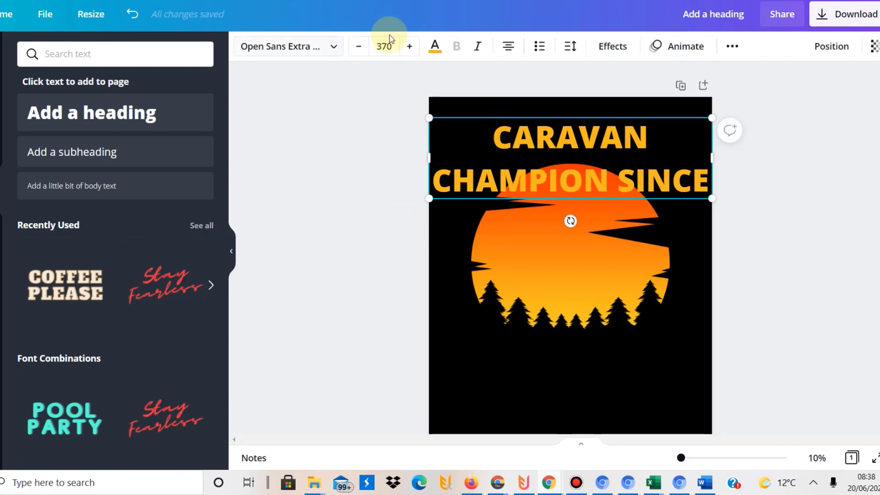
Set the heading to Edmund-Rough, curve it, then enlarge and centre it over the sun
{"action": "left_click", "coordinate": [335, 49]}
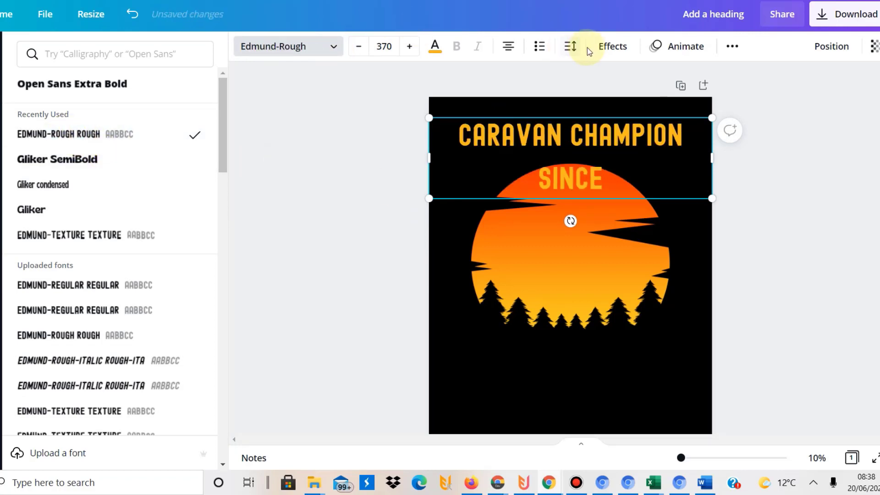
{"action": "left_click", "coordinate": [568, 52]}
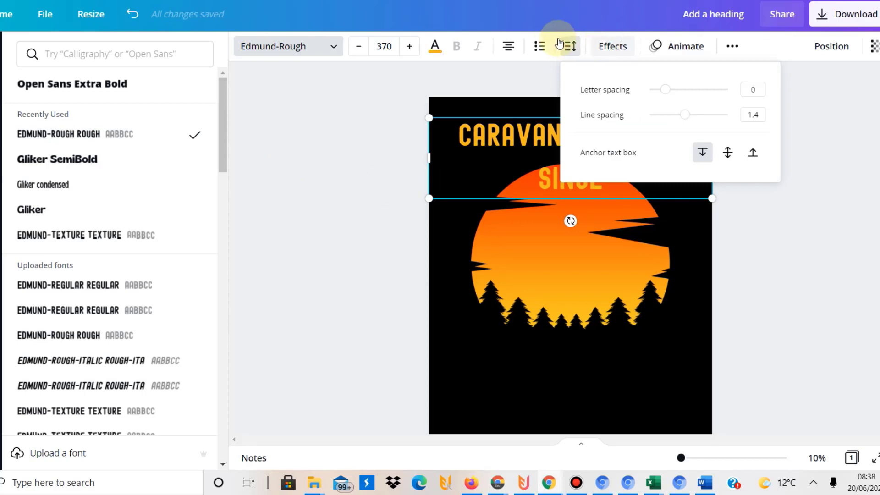
{"action": "left_click", "coordinate": [612, 49]}
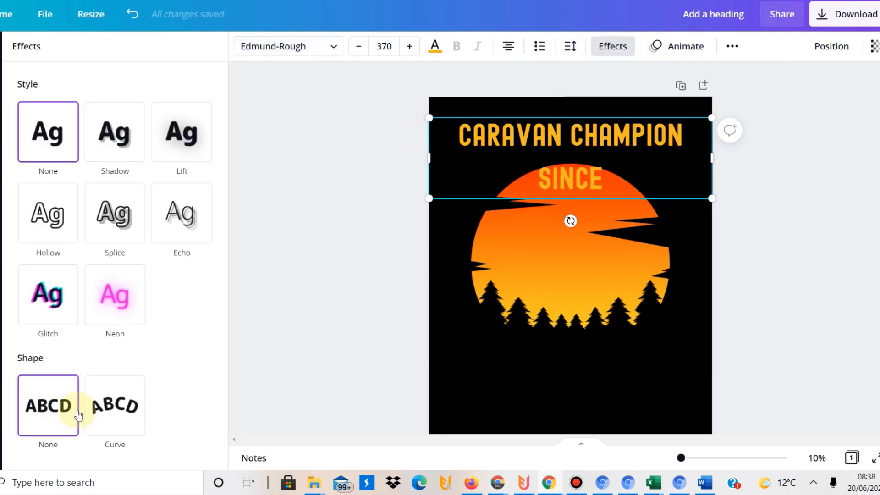
{"action": "right_click", "coordinate": [113, 421]}
{"action": "left_click", "coordinate": [108, 419]}
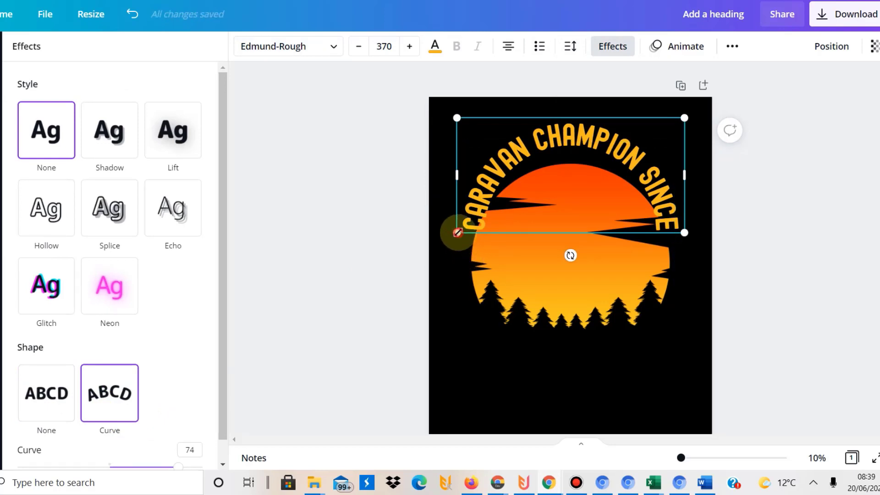
{"action": "left_click_drag", "start_coordinate": [458, 231], "coordinate": [424, 300]}
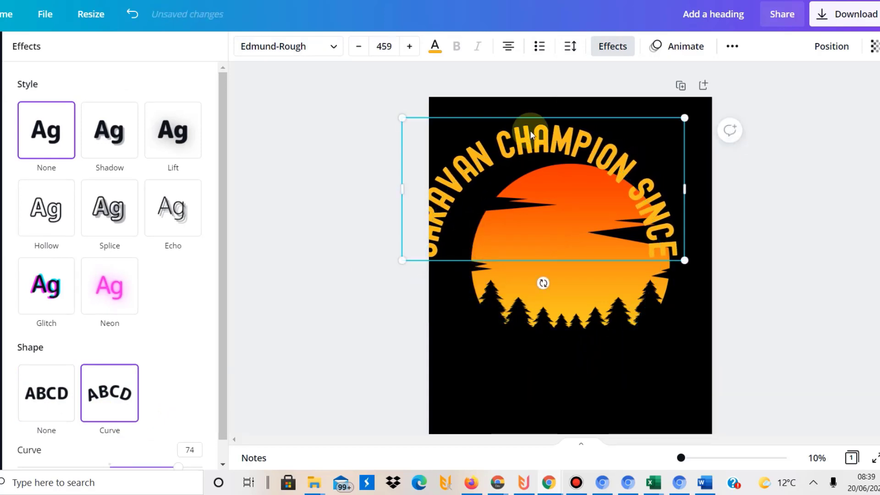
{"action": "left_click_drag", "start_coordinate": [535, 122], "coordinate": [553, 135]}
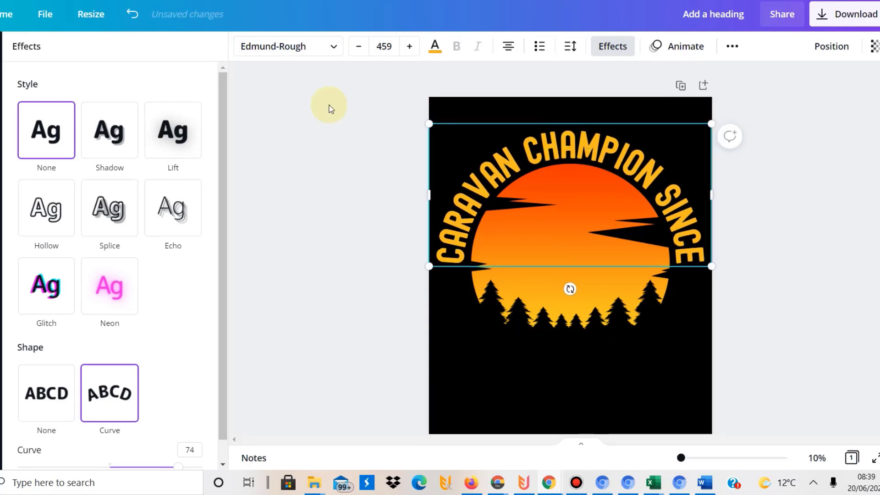
{"action": "left_click", "coordinate": [283, 125]}
{"action": "left_click", "coordinate": [412, 238]}
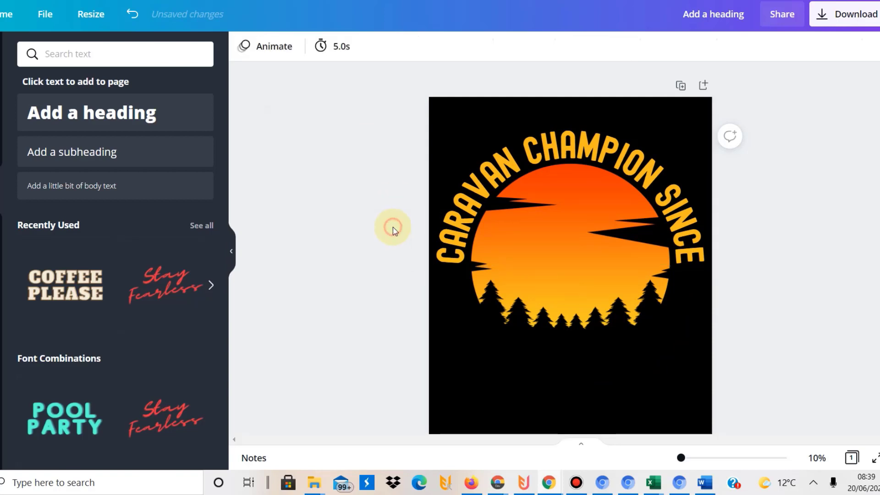
Duplicate the heading below the trees and change its text to 'VAR1'
{"action": "left_click", "coordinate": [455, 204]}
{"action": "left_click_drag", "start_coordinate": [454, 202], "coordinate": [482, 314]}
{"action": "double_click", "coordinate": [481, 314]}
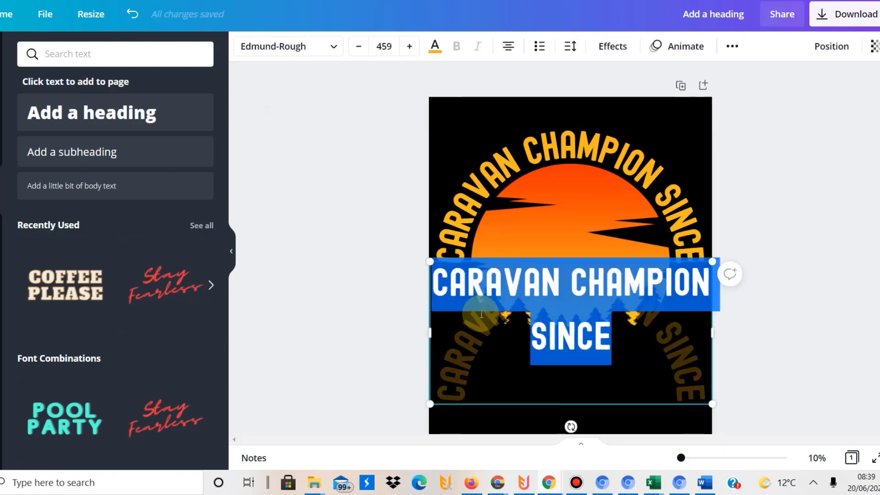
{"action": "type", "text": "VAR1"}
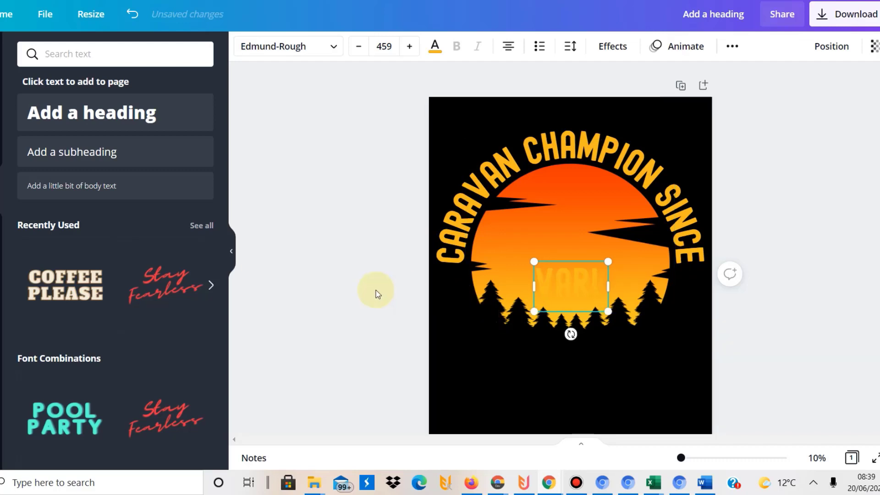
{"action": "left_click", "coordinate": [415, 295]}
{"action": "left_click", "coordinate": [546, 284]}
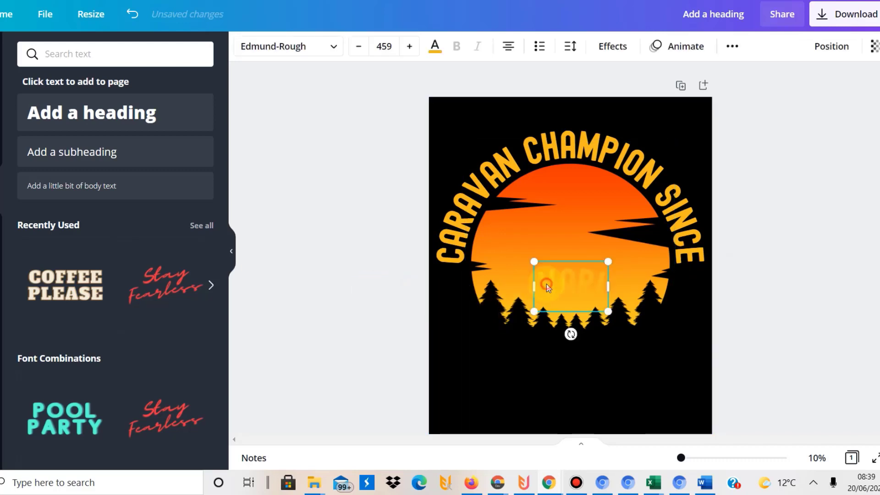
{"action": "left_click_drag", "start_coordinate": [546, 284], "coordinate": [551, 359]}
{"action": "left_click", "coordinate": [571, 363]}
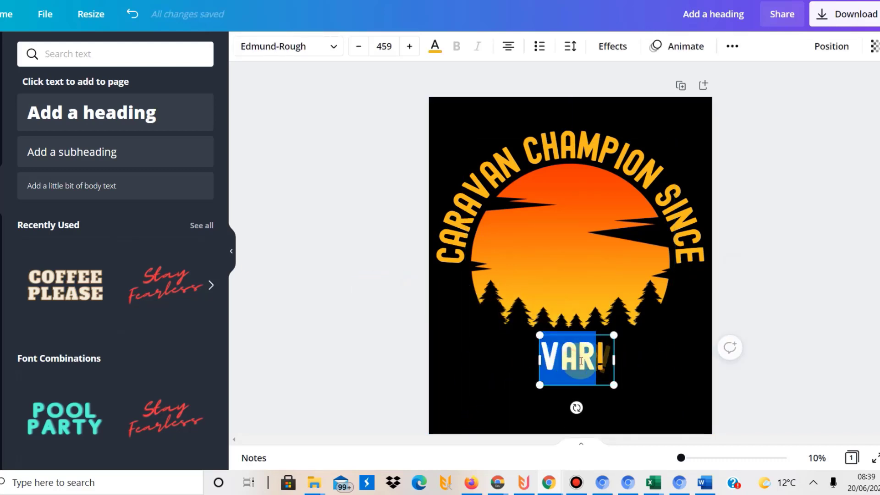
{"action": "left_click", "coordinate": [596, 364]}
{"action": "key", "text": "BackSpace"}
{"action": "type", "text": "1"}
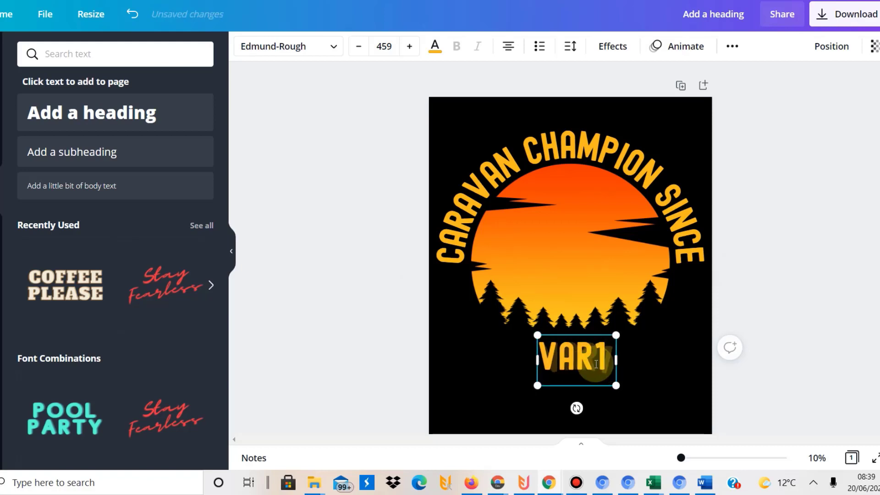
{"action": "left_click", "coordinate": [454, 357]}
{"action": "left_click", "coordinate": [545, 359]}
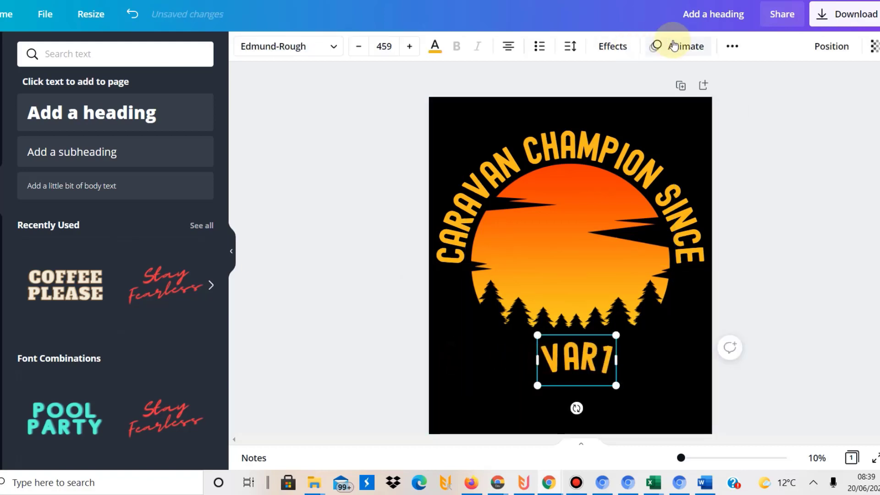
Remove the curve from VAR1, enlarge it to size 969 and centre it under the trees
{"action": "left_click", "coordinate": [617, 43]}
{"action": "left_click", "coordinate": [50, 385]}
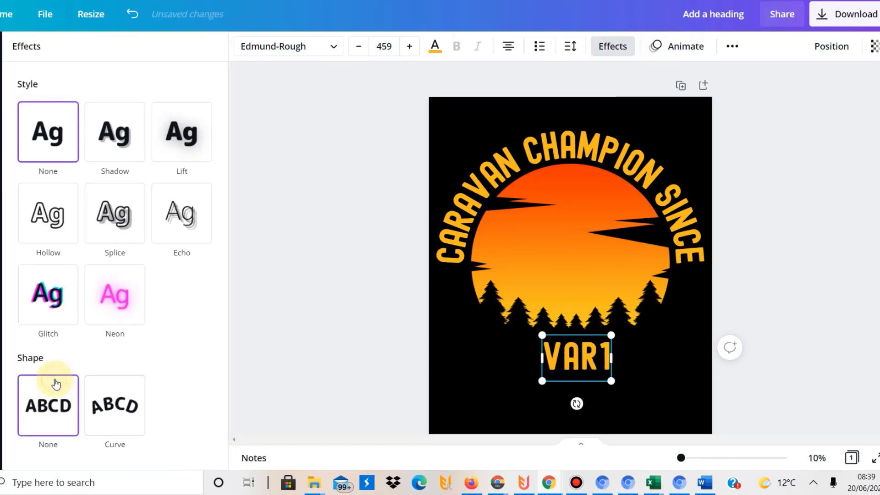
{"action": "left_click", "coordinate": [273, 354]}
{"action": "left_click_drag", "start_coordinate": [610, 379], "coordinate": [564, 370]}
{"action": "left_click", "coordinate": [247, 169]}
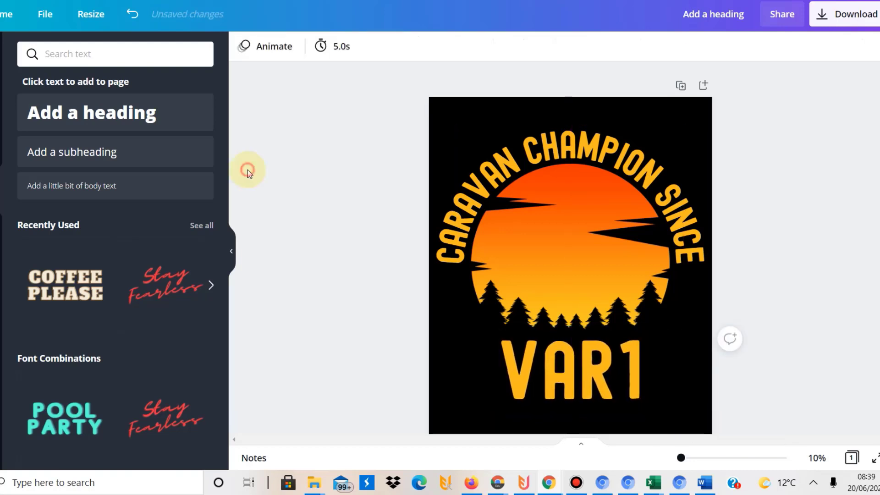
Nudge all page elements up slightly and add the blue caravan graphic from recent elements
{"action": "left_click_drag", "start_coordinate": [328, 126], "coordinate": [696, 387]}
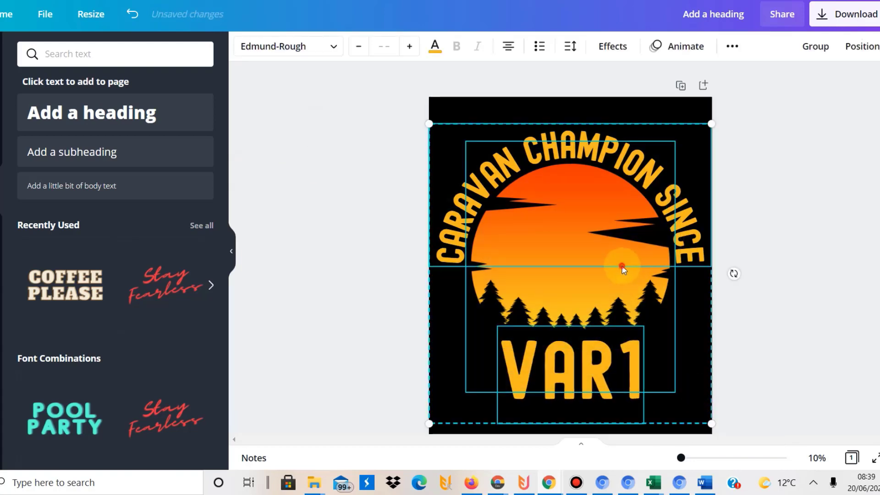
{"action": "left_click_drag", "start_coordinate": [626, 267], "coordinate": [621, 258]}
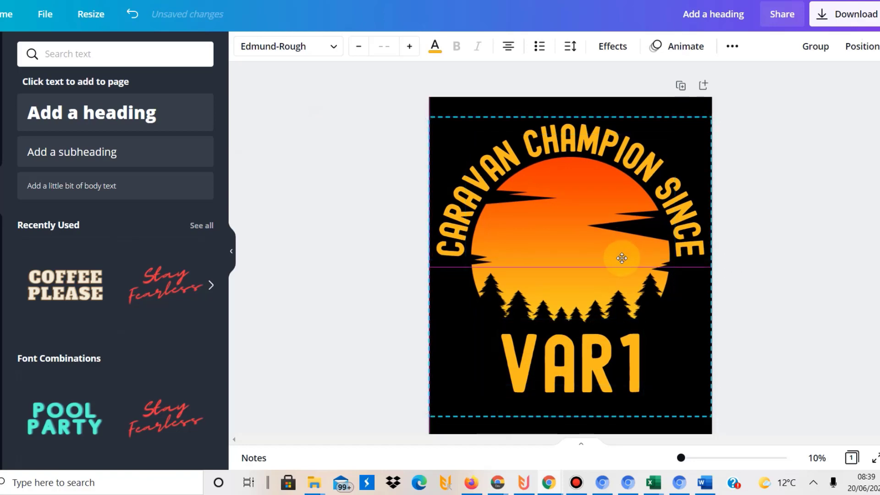
{"action": "left_click", "coordinate": [354, 170]}
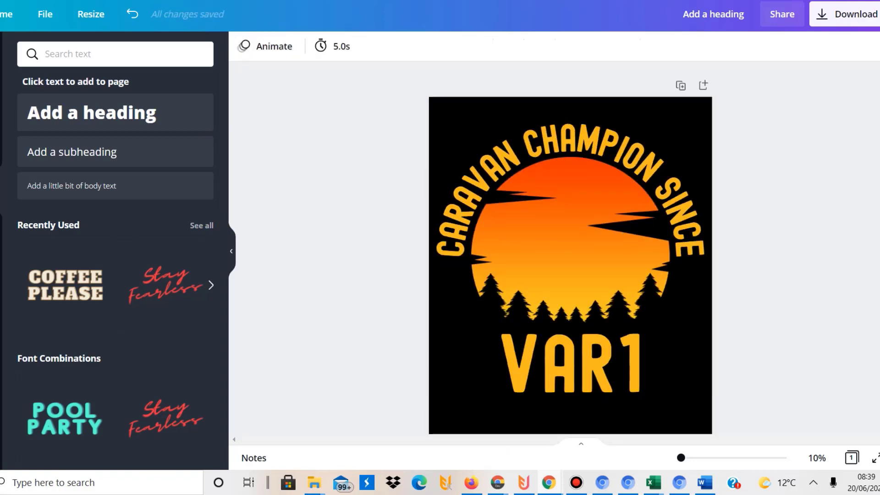
{"action": "left_click", "coordinate": [119, 167]}
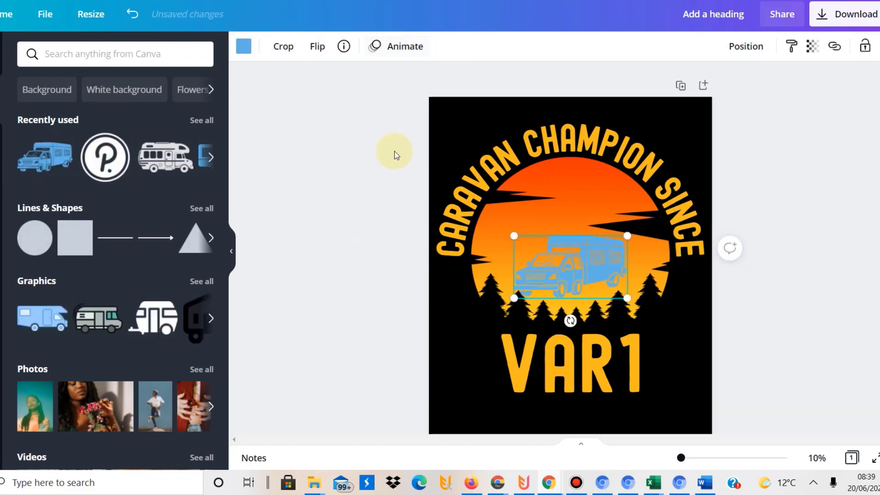
Recolour the caravan graphic black
{"action": "left_click", "coordinate": [344, 224]}
{"action": "left_click", "coordinate": [526, 257]}
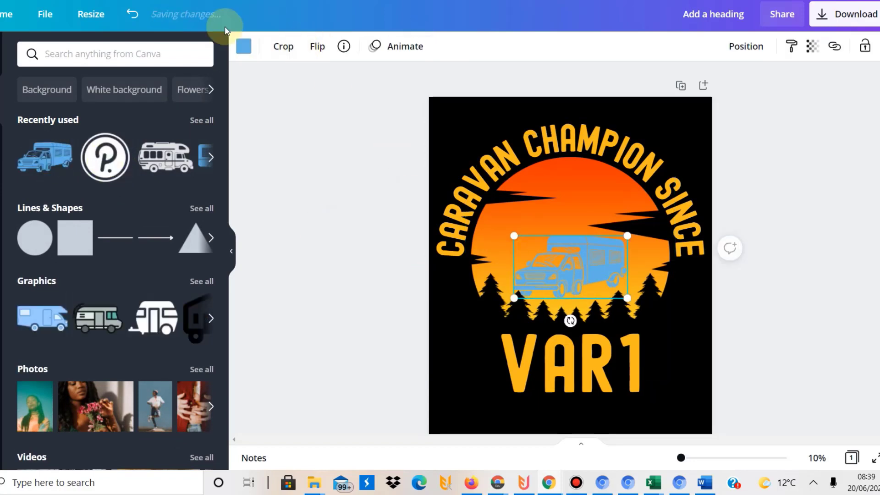
{"action": "left_click", "coordinate": [243, 46]}
{"action": "left_click", "coordinate": [66, 113]}
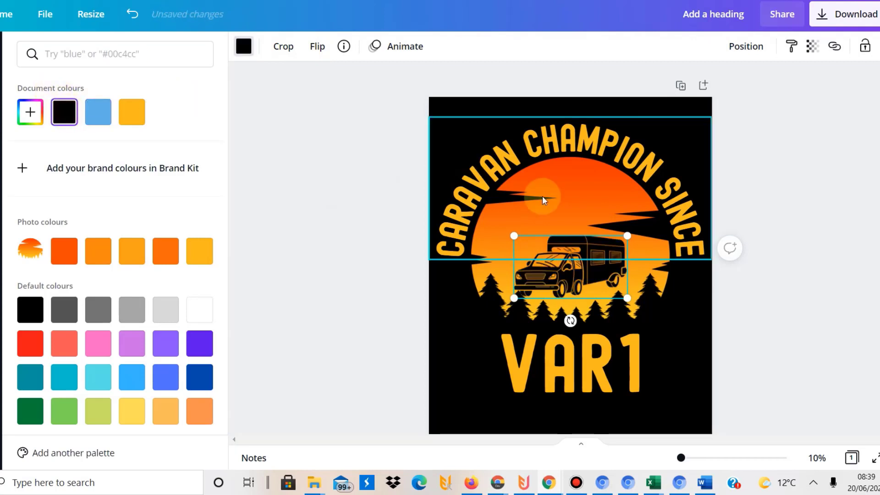
Enlarge the caravan to about 2,806 × 1,550 and centre it inside the sun
{"action": "left_click_drag", "start_coordinate": [626, 235], "coordinate": [683, 204]}
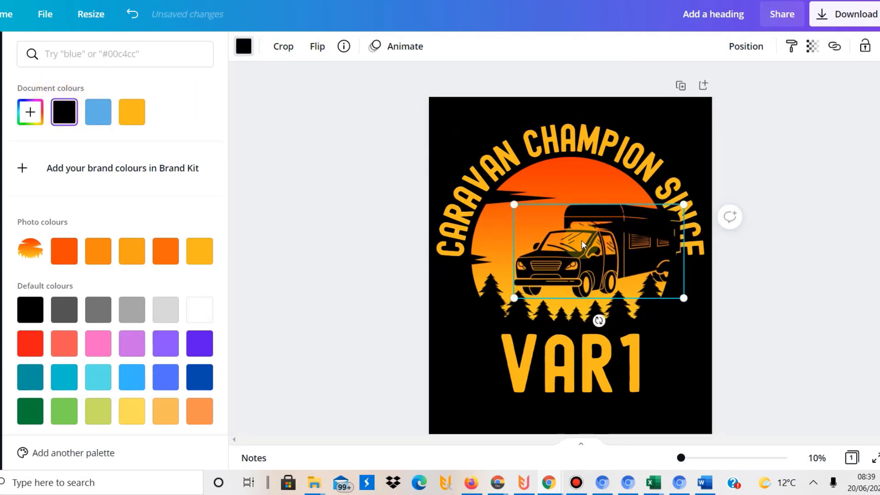
{"action": "right_click", "coordinate": [568, 236]}
{"action": "left_click_drag", "start_coordinate": [561, 253], "coordinate": [525, 242]}
{"action": "mouse_move", "coordinate": [651, 196]}
{"action": "left_mouse_down"}
{"action": "mouse_move", "coordinate": [674, 184]}
{"action": "mouse_move", "coordinate": [666, 188]}
{"action": "left_mouse_up"}
{"action": "left_click_drag", "start_coordinate": [587, 237], "coordinate": [579, 235]}
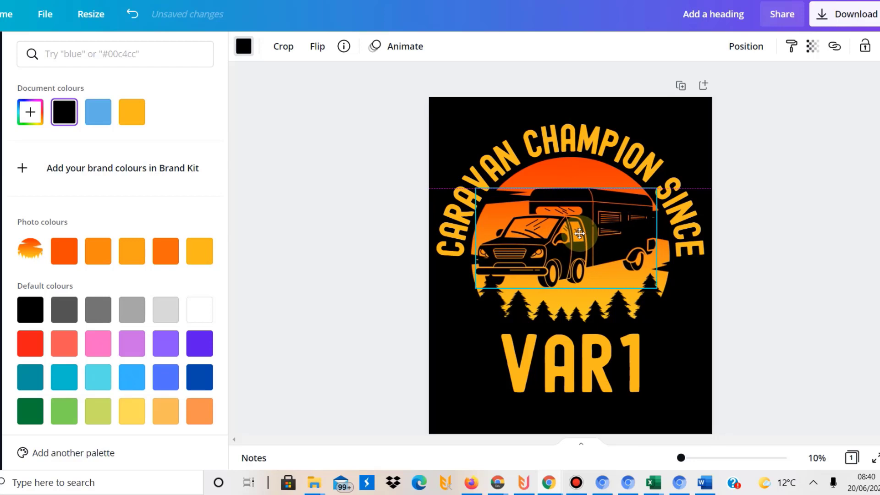
{"action": "left_click", "coordinate": [290, 123]}
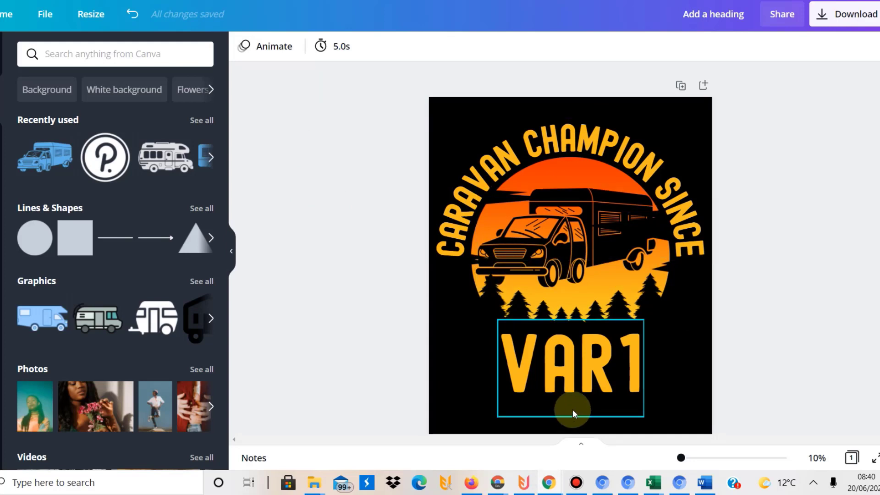
Raise VAR1 slightly, test that '1970' fits the box, then restore it to 'VAR1'
{"action": "left_click_drag", "start_coordinate": [584, 411], "coordinate": [584, 405]}
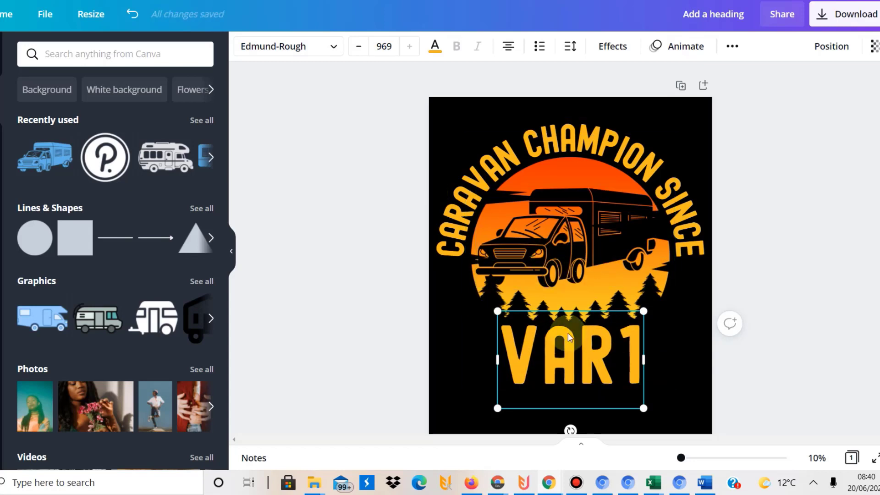
{"action": "left_click", "coordinate": [377, 279]}
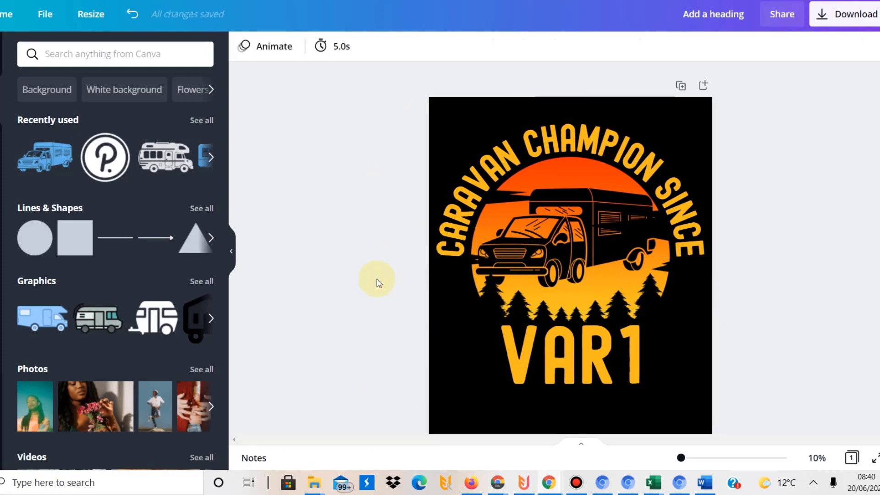
{"action": "left_click", "coordinate": [552, 360]}
{"action": "left_click", "coordinate": [552, 359]}
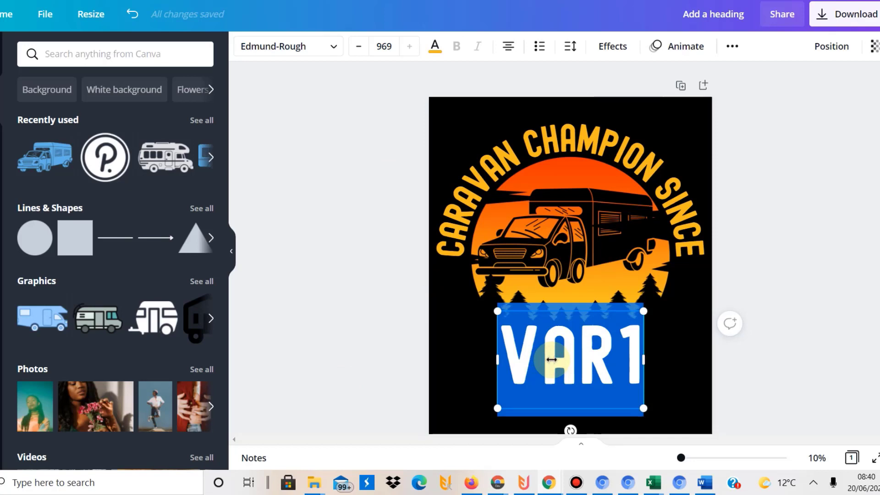
{"action": "type", "text": "1970"}
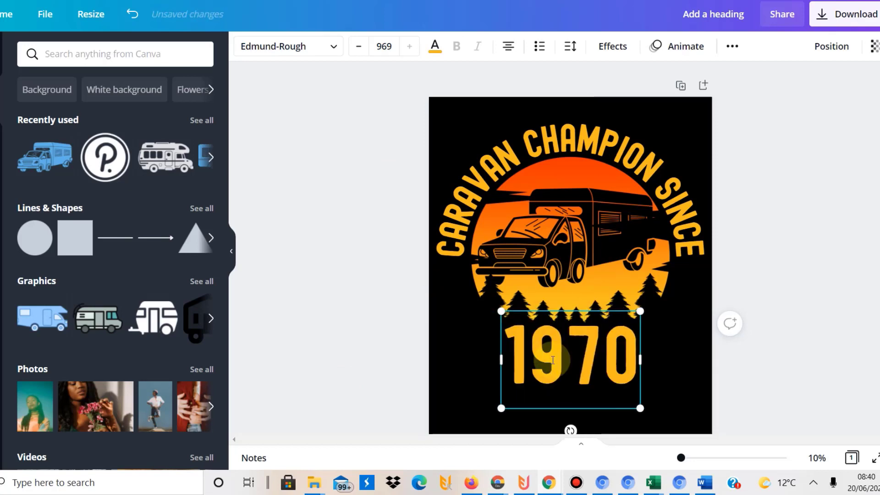
{"action": "left_click", "coordinate": [398, 307]}
{"action": "left_click", "coordinate": [539, 351]}
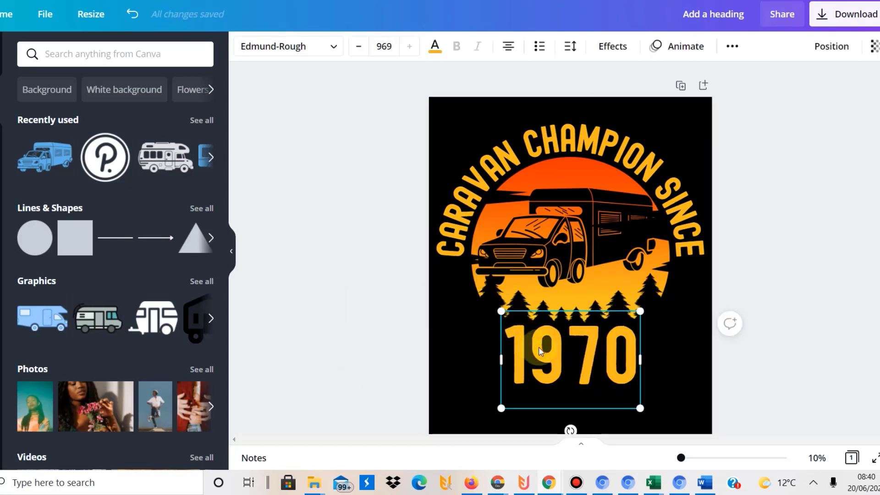
{"action": "key", "text": "Down"}
{"action": "key", "text": "Down"}
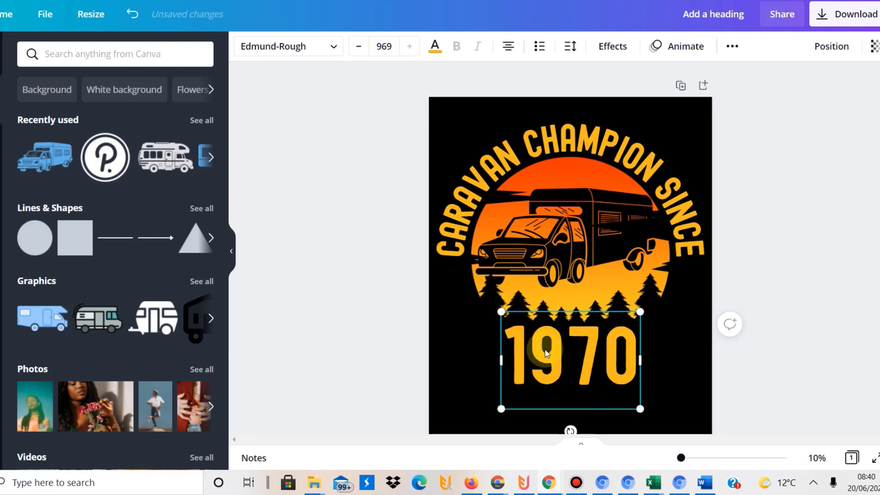
{"action": "double_click", "coordinate": [582, 367]}
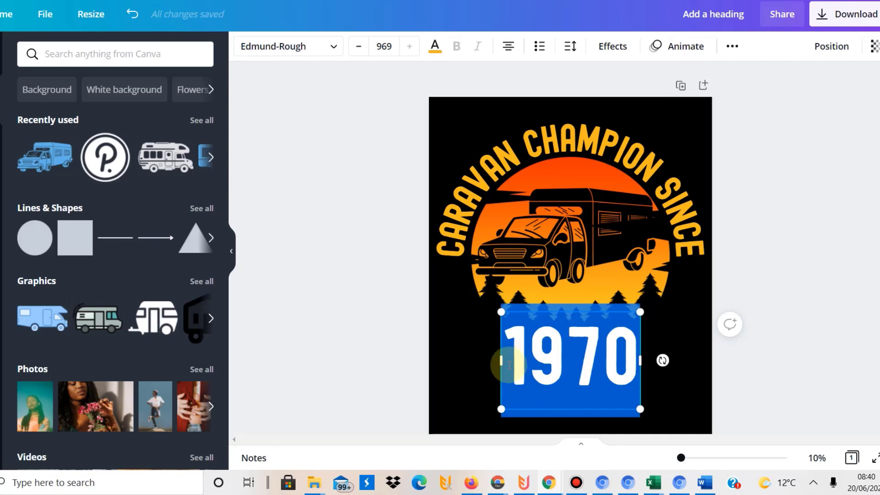
{"action": "type", "text": "VAR1"}
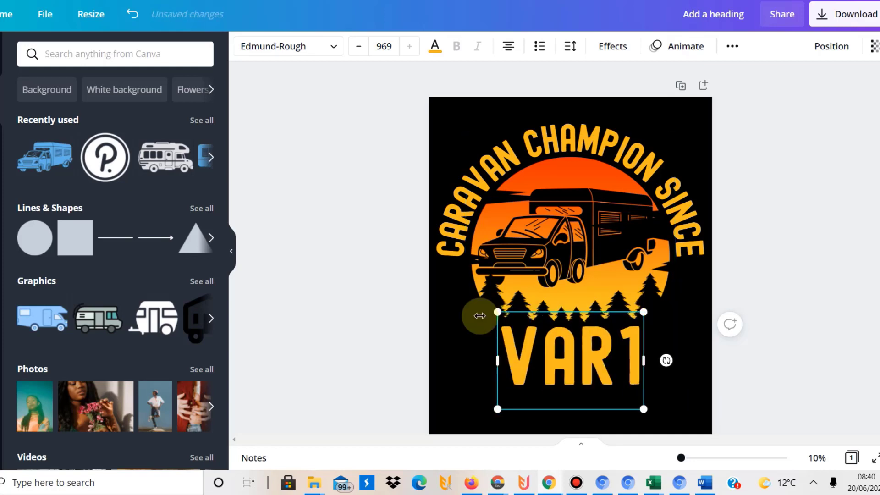
{"action": "left_click", "coordinate": [348, 264]}
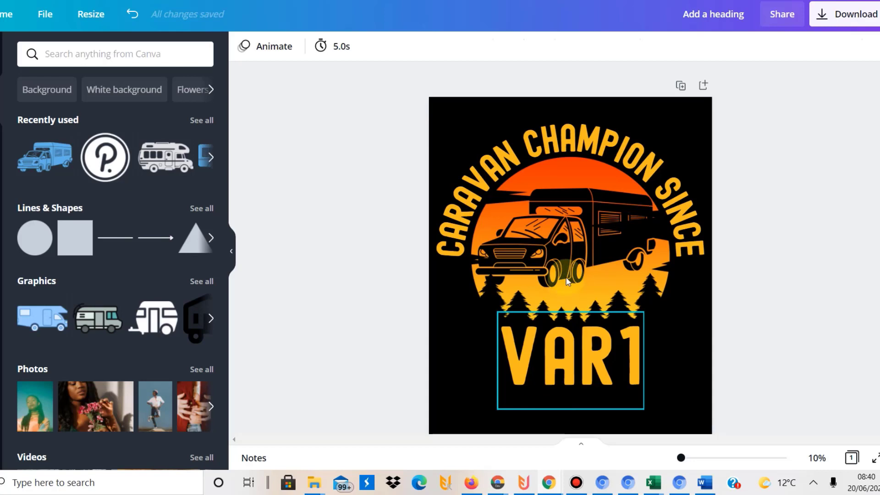
Dismiss the caravan's context menu, deselect everything and bring up the CanvasTitans (1) Excel workbook
{"action": "left_click", "coordinate": [563, 246]}
{"action": "right_click", "coordinate": [564, 246]}
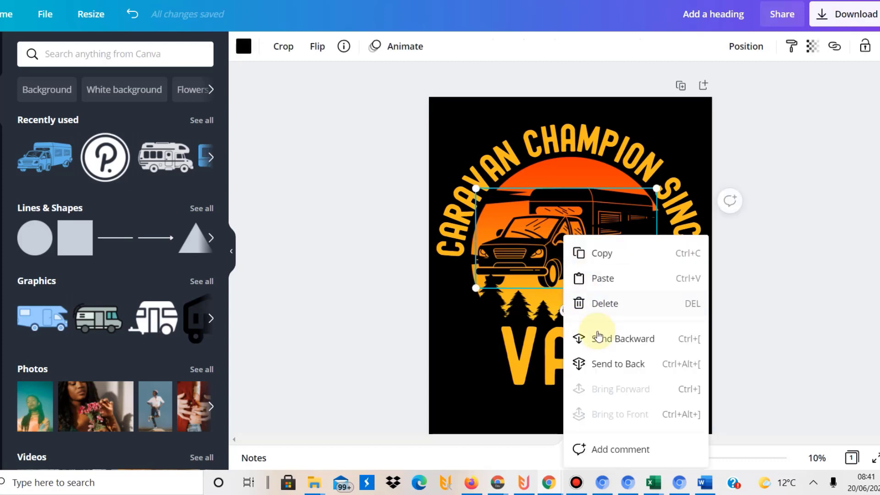
{"action": "left_click", "coordinate": [410, 301]}
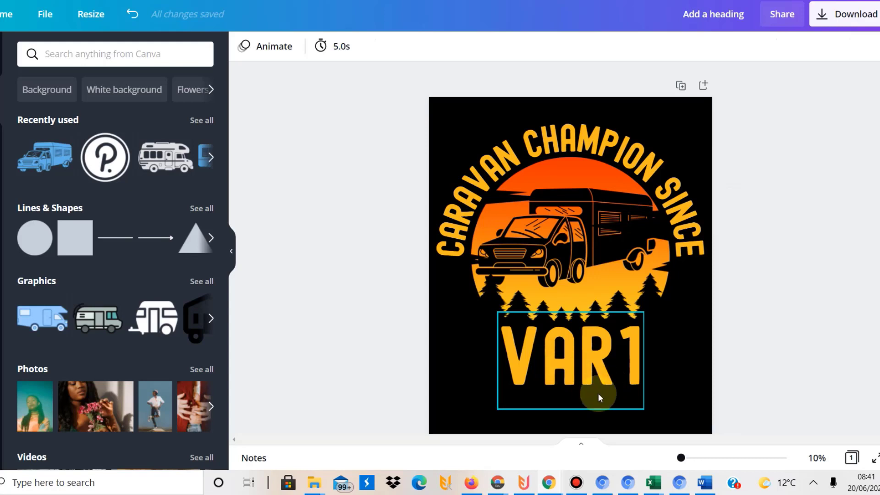
{"action": "left_click", "coordinate": [804, 139]}
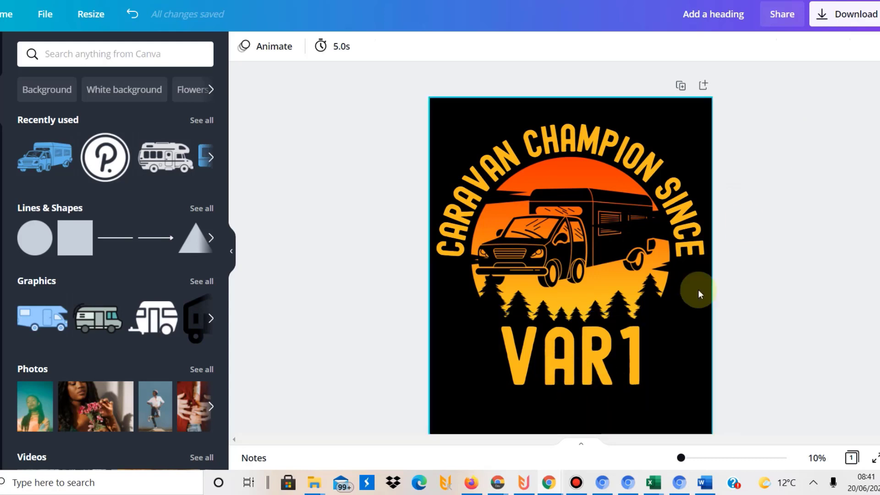
{"action": "mouse_move", "coordinate": [656, 485]}
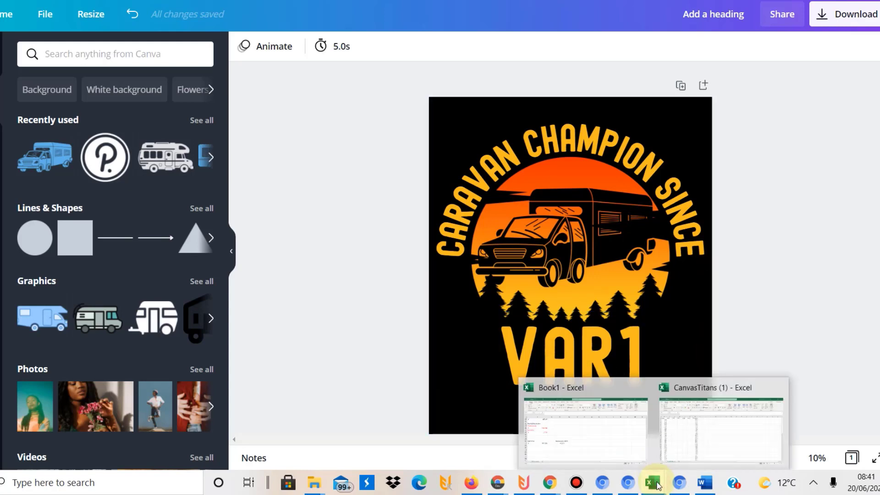
{"action": "left_click", "coordinate": [687, 453]}
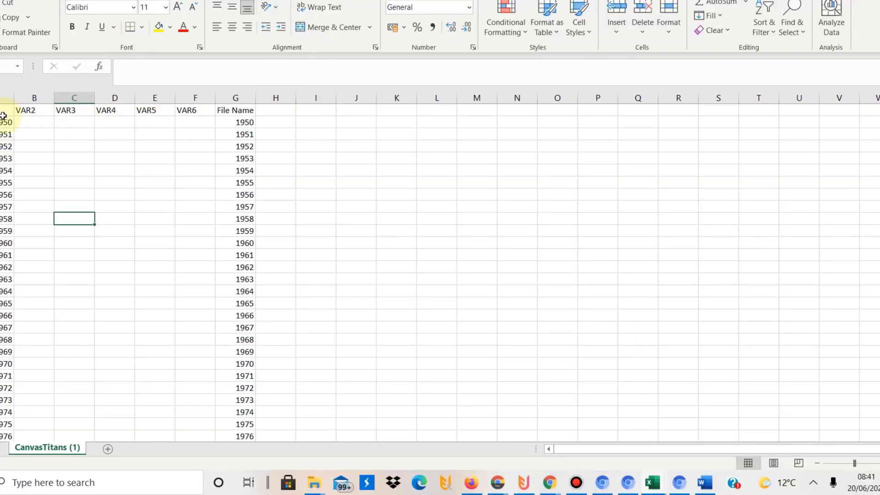
Select header cells A1:F1 (VAR1–VAR6) and resize the Excel window to reveal Canva
{"action": "left_click_drag", "start_coordinate": [4, 111], "coordinate": [189, 113]}
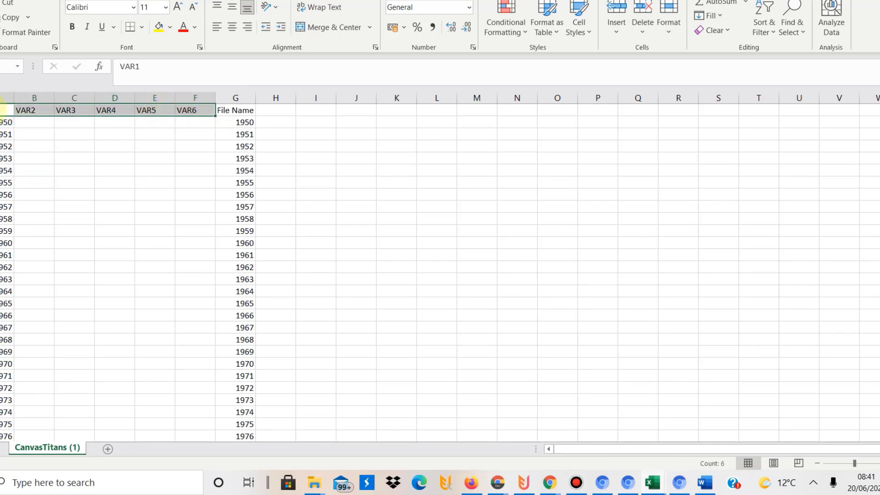
{"action": "left_click_drag", "start_coordinate": [1, 100], "coordinate": [182, 109]}
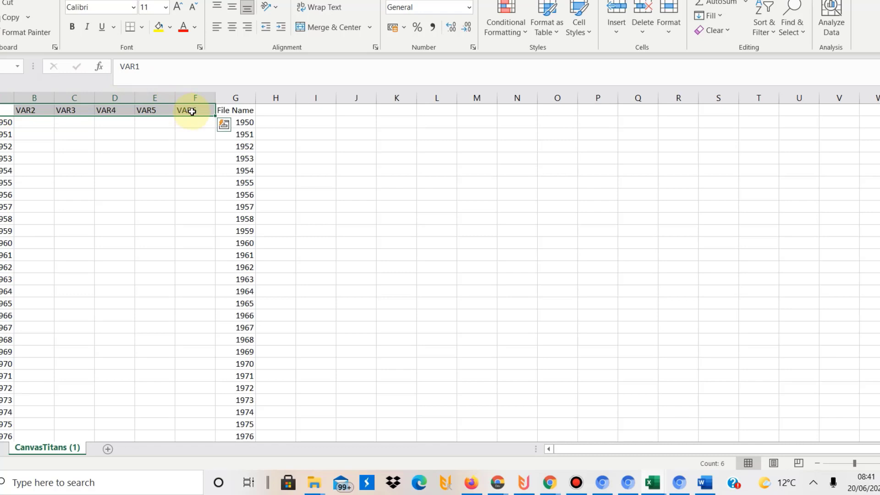
{"action": "left_click", "coordinate": [74, 146]}
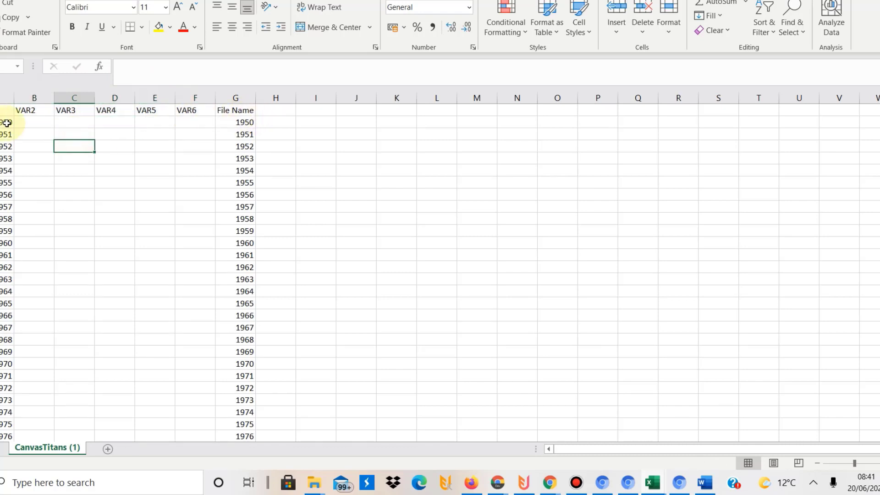
{"action": "left_click_drag", "start_coordinate": [301, 1], "coordinate": [412, 84]}
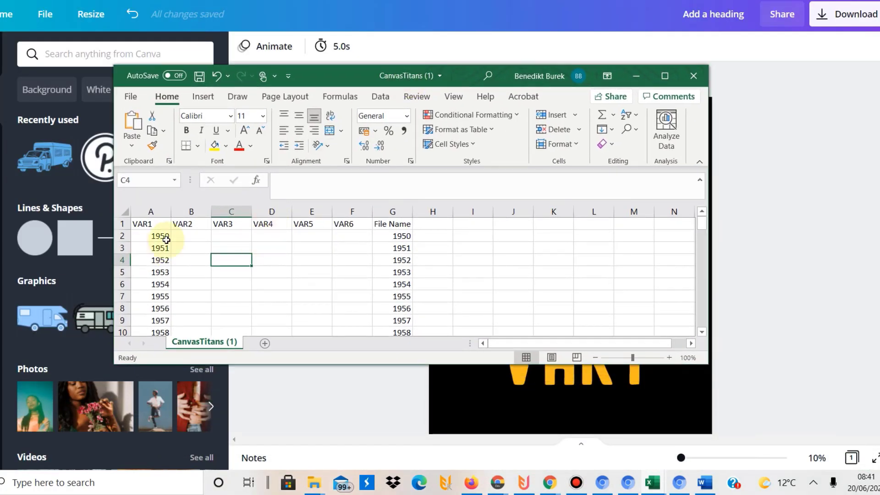
{"action": "left_click", "coordinate": [186, 232]}
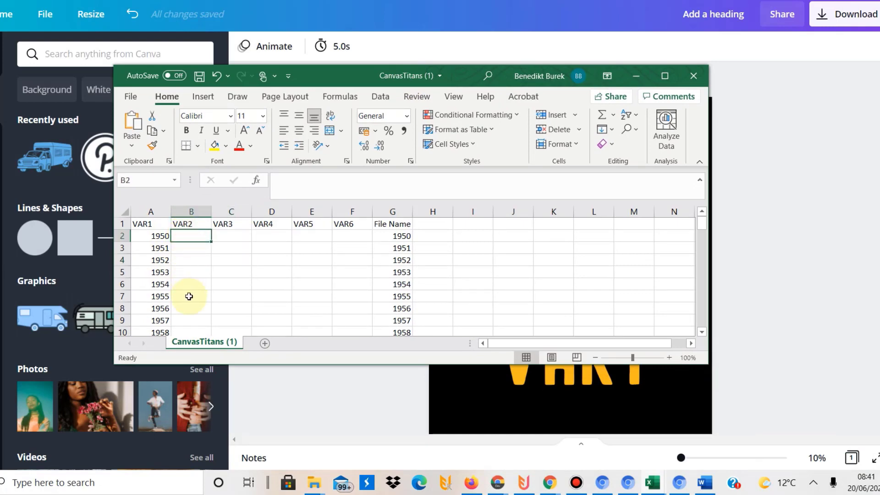
{"action": "left_click_drag", "start_coordinate": [316, 78], "coordinate": [319, 0]}
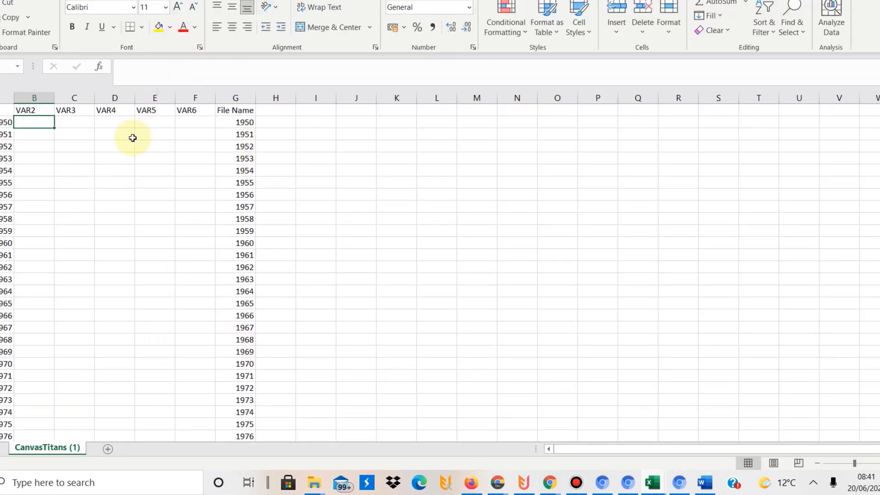
Check the column G file names (1950 onward) against the VAR1 years in column A
{"action": "left_click", "coordinate": [238, 120]}
{"action": "left_click_drag", "start_coordinate": [238, 121], "coordinate": [232, 220]}
{"action": "left_click", "coordinate": [234, 219]}
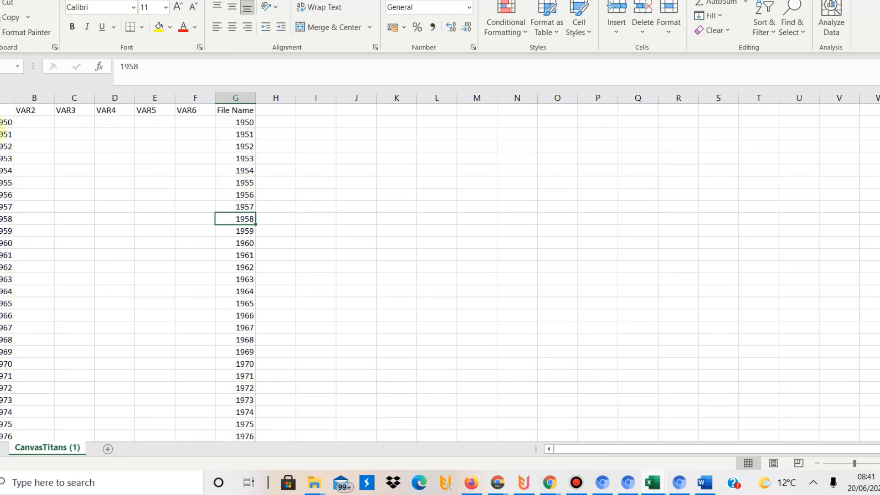
{"action": "left_click", "coordinate": [3, 122]}
{"action": "left_click", "coordinate": [244, 122]}
{"action": "left_click", "coordinate": [341, 205]}
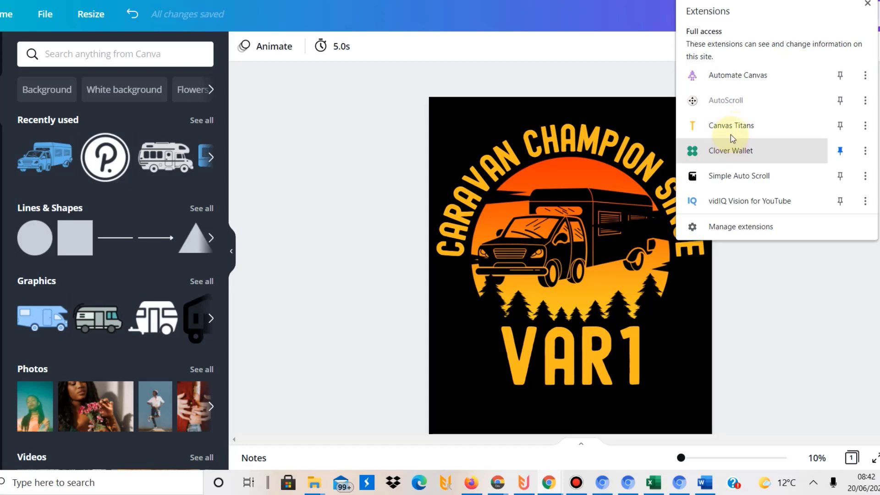
Load the CanvasTitans (1) CSV into Canvas Titans and set the mode to Cycle Variables
{"action": "left_click", "coordinate": [735, 122]}
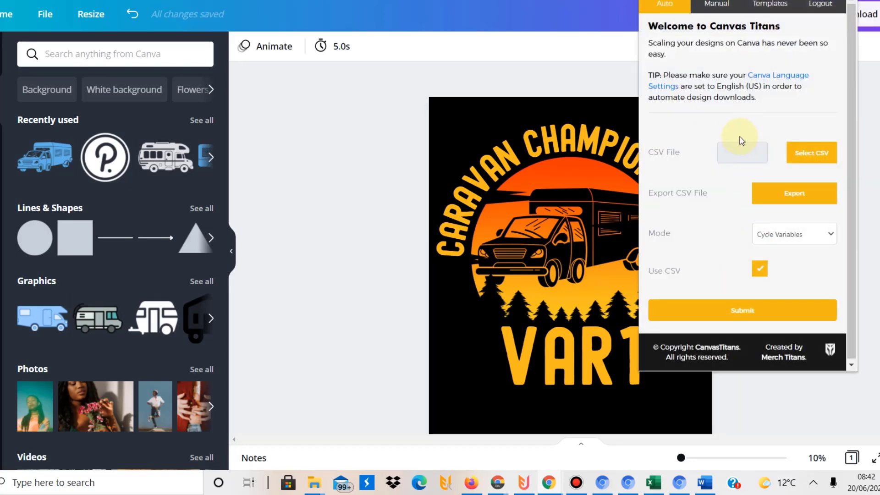
{"action": "left_click", "coordinate": [820, 166]}
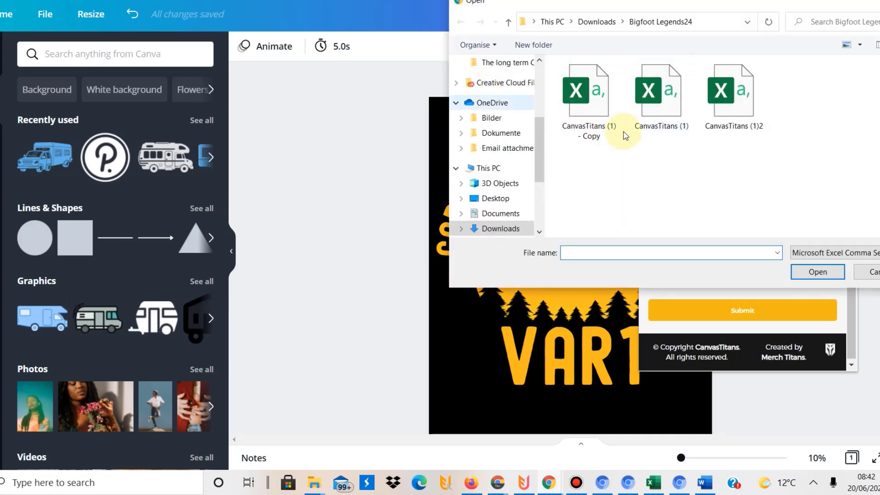
{"action": "double_click", "coordinate": [641, 122]}
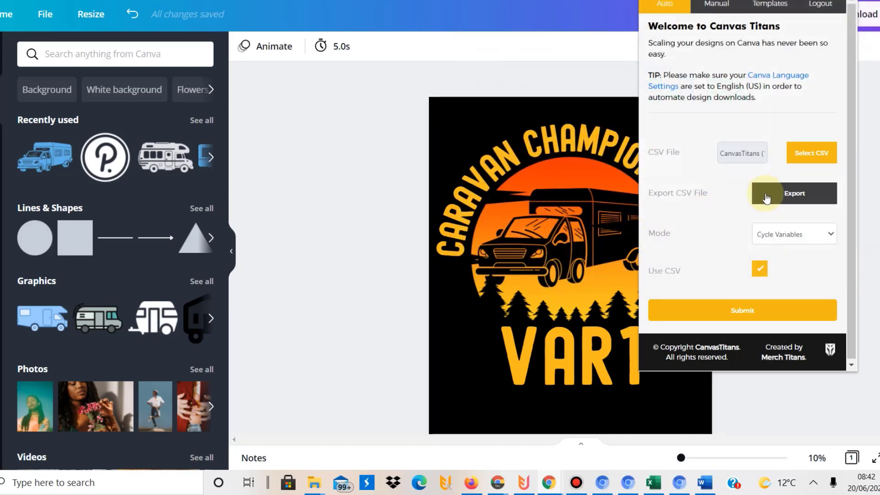
{"action": "left_click", "coordinate": [769, 236]}
{"action": "left_click", "coordinate": [775, 275]}
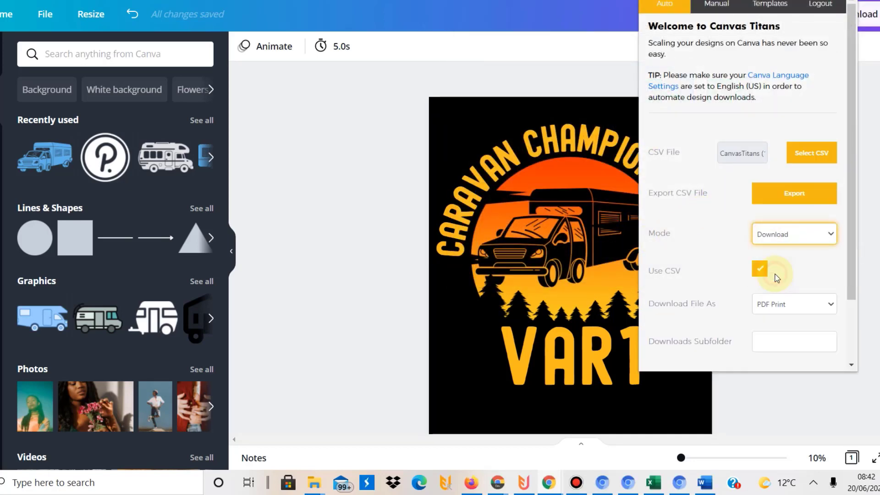
{"action": "left_click", "coordinate": [796, 307]}
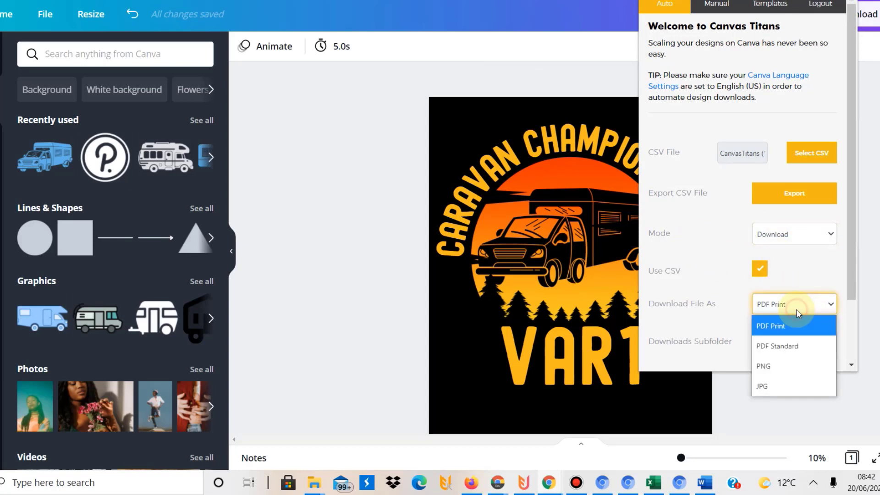
{"action": "left_click", "coordinate": [784, 237]}
{"action": "left_click", "coordinate": [780, 255]}
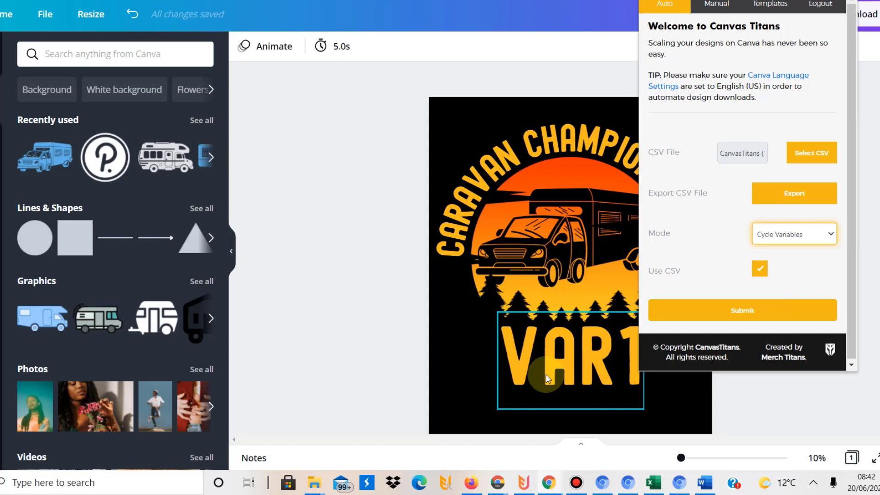
Select the VAR1 text box and submit to cycle the CSV years through it
{"action": "left_click", "coordinate": [456, 374]}
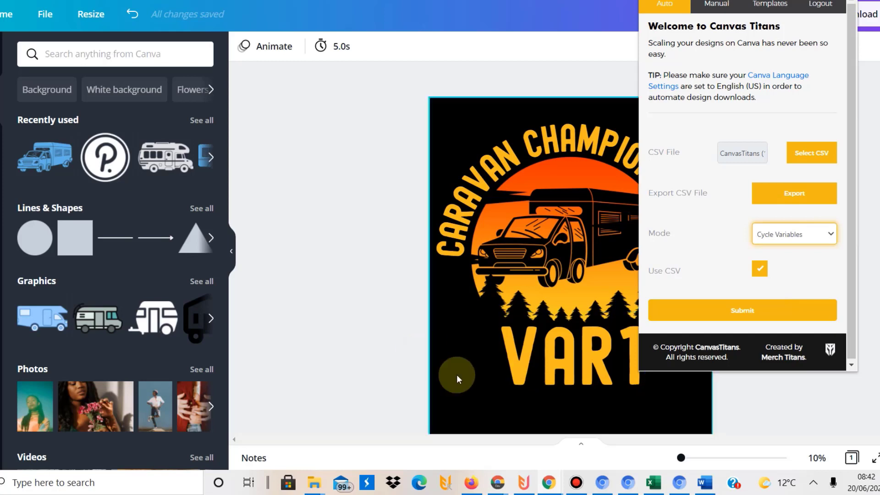
{"action": "left_click", "coordinate": [586, 380]}
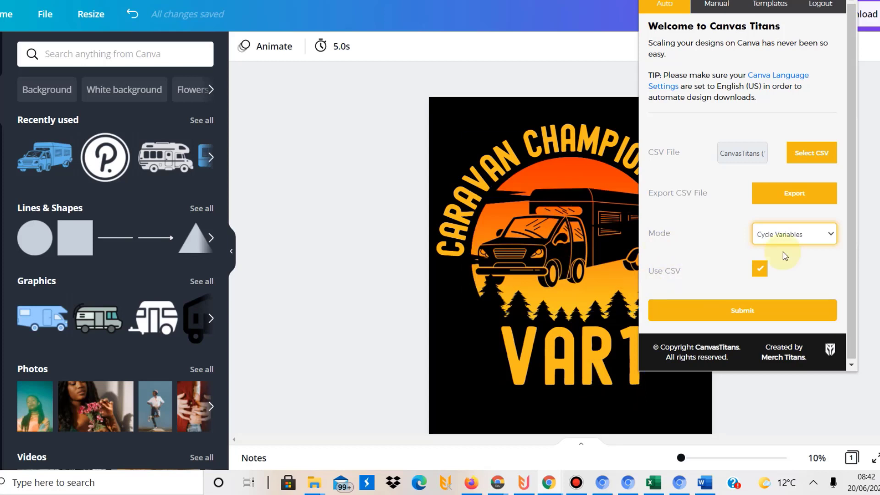
{"action": "left_click", "coordinate": [728, 306]}
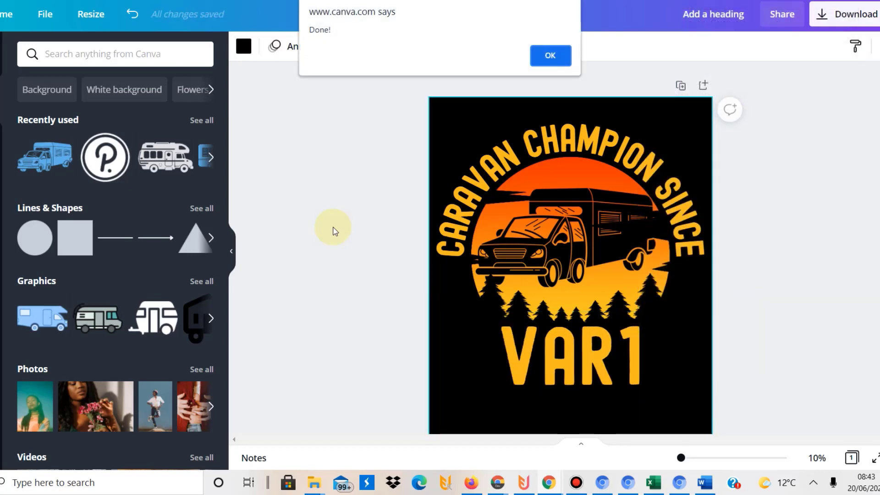
Dismiss the 'Done!' alert once the year cycling through VAR1 finishes
{"action": "left_click", "coordinate": [550, 55]}
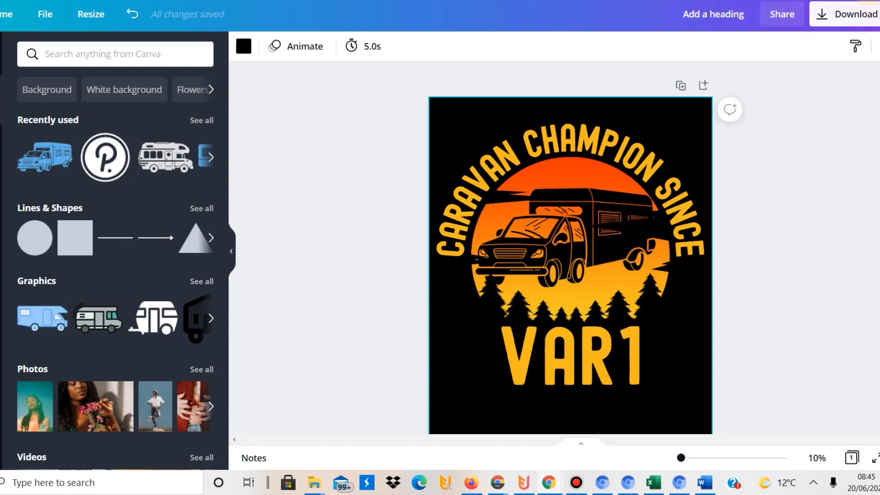
Load the CanvasTitans (1) CSV as the Canvas Titans data source
{"action": "left_click", "coordinate": [862, 1]}
{"action": "left_click", "coordinate": [733, 123]}
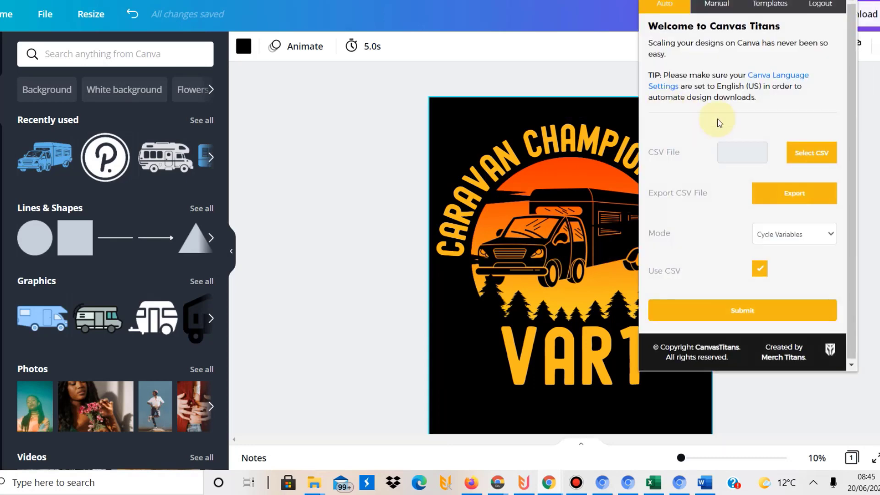
{"action": "left_click", "coordinate": [804, 153]}
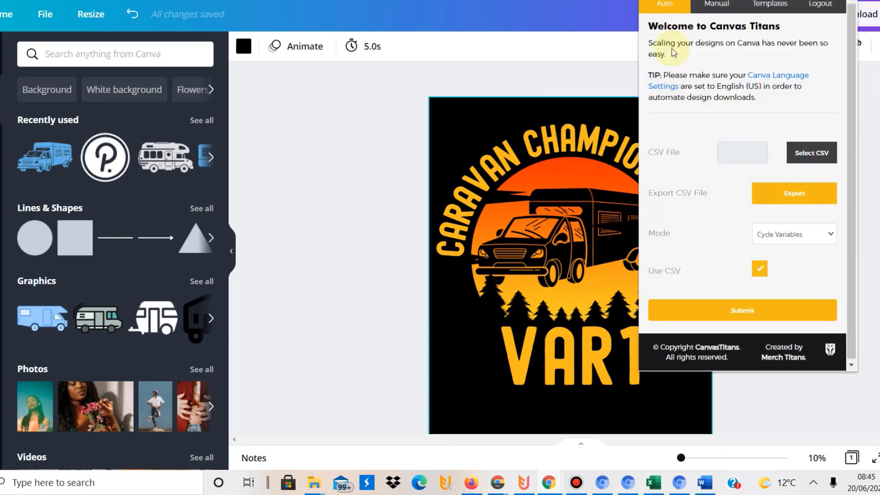
{"action": "double_click", "coordinate": [636, 88]}
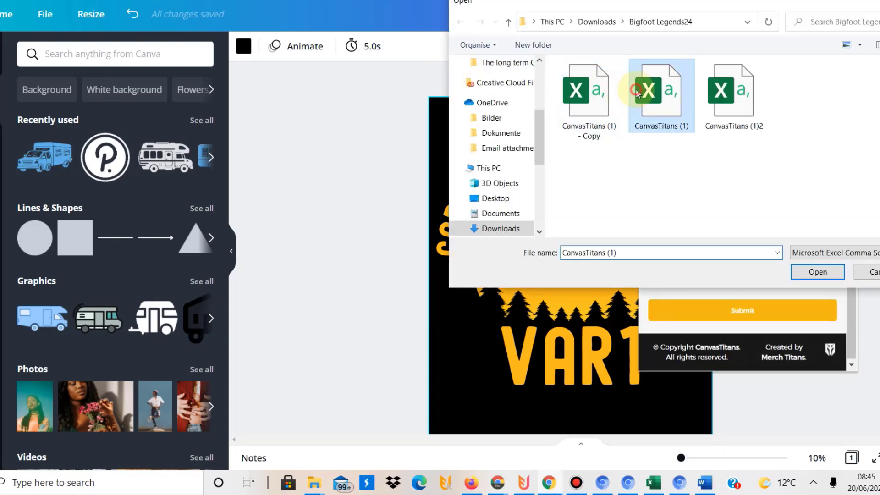
Set mode to Download and file format to PNG, keeping transparent background on
{"action": "left_click", "coordinate": [778, 235]}
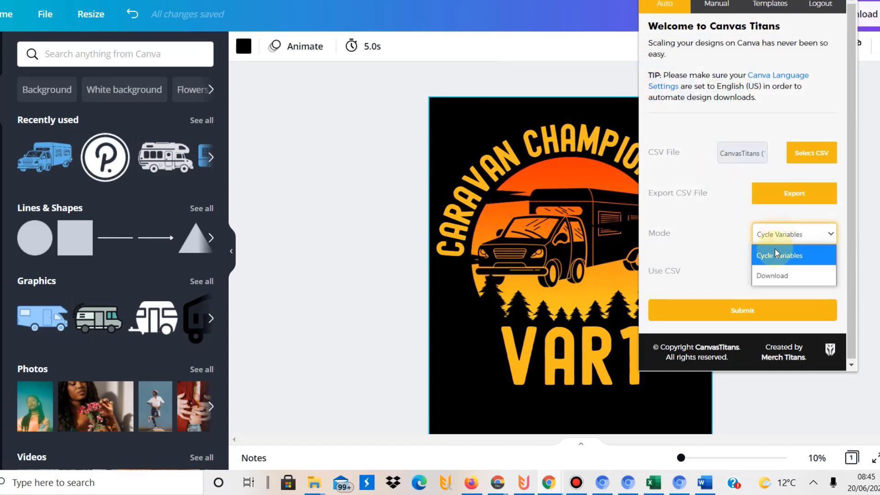
{"action": "left_click", "coordinate": [773, 273]}
{"action": "left_click", "coordinate": [775, 305]}
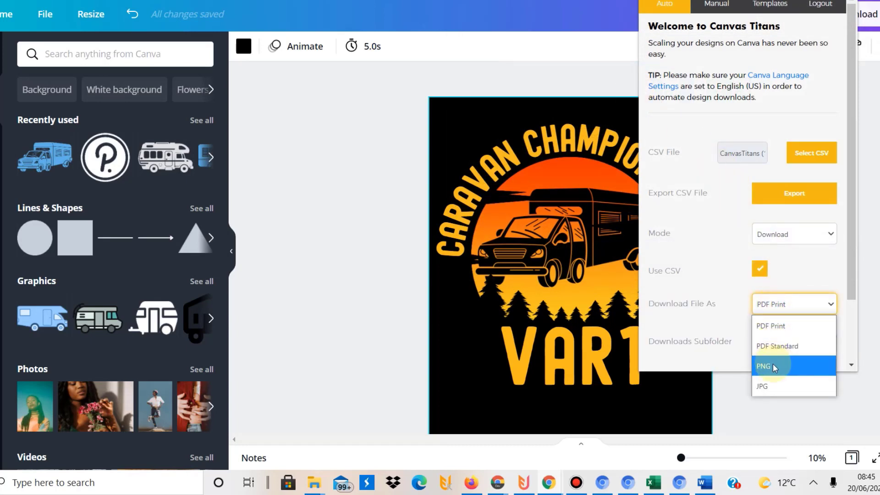
{"action": "left_click", "coordinate": [772, 364]}
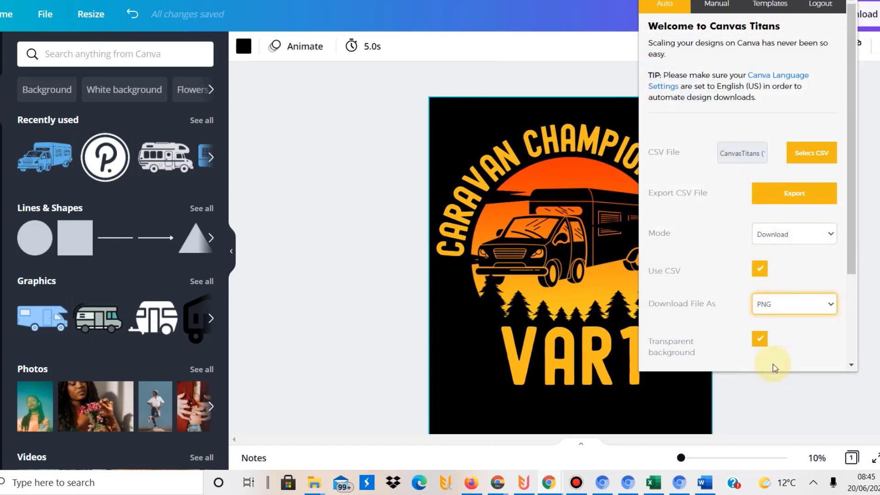
{"action": "left_click", "coordinate": [852, 316]}
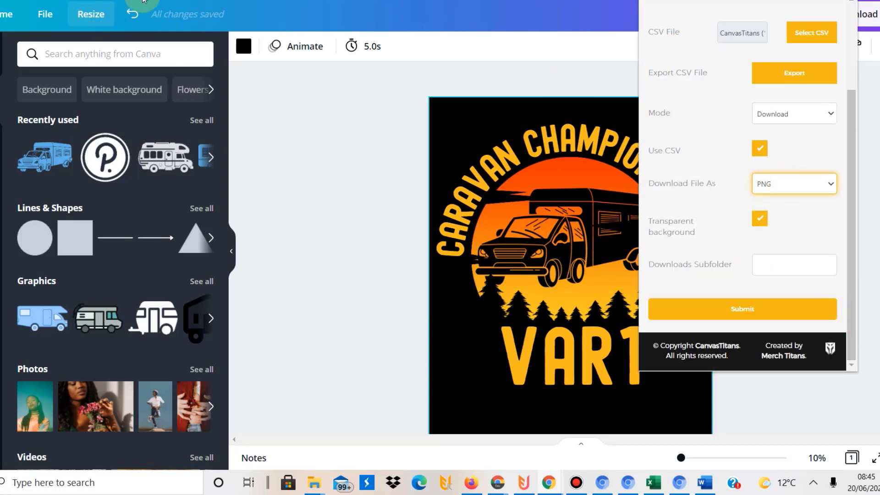
Enter 'caravan champion1' as the downloads subfolder and submit the batch export
{"action": "left_click", "coordinate": [772, 269]}
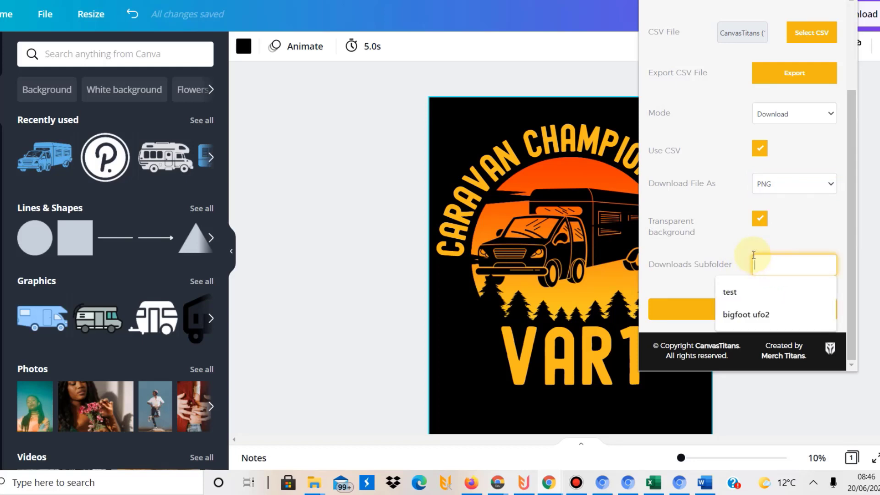
{"action": "left_click", "coordinate": [755, 252]}
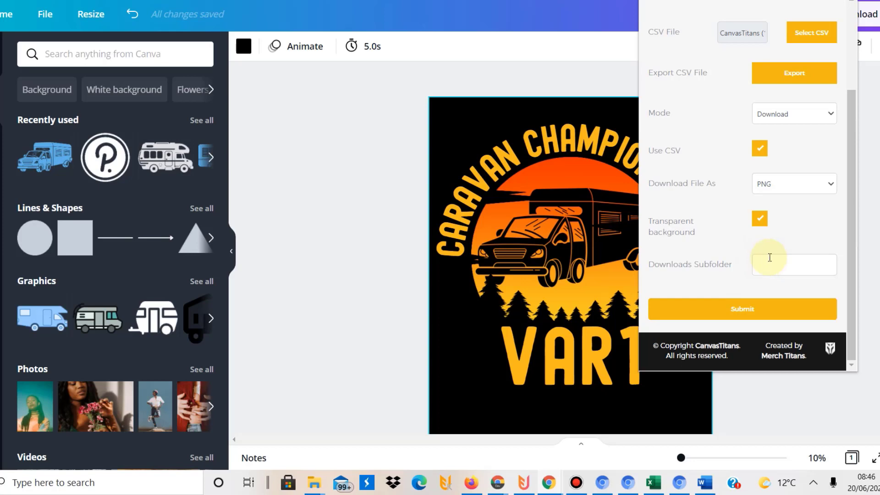
{"action": "left_click", "coordinate": [770, 258]}
{"action": "type", "text": "bigfo"}
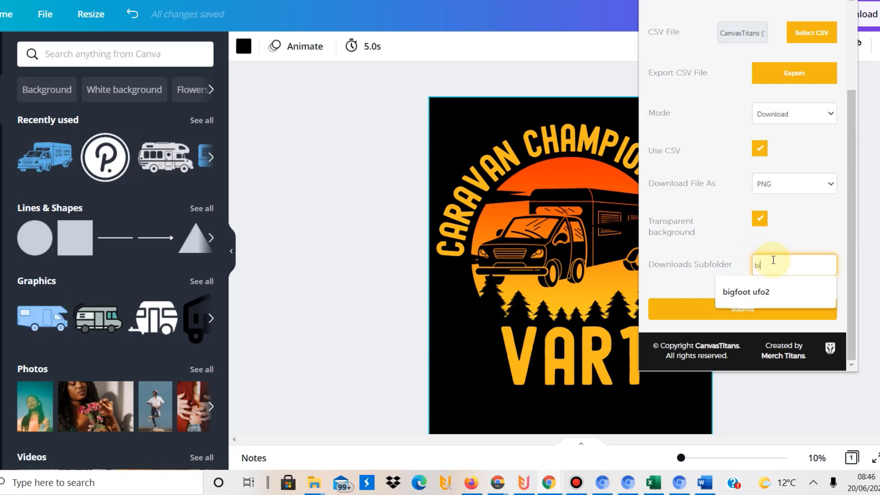
{"action": "key", "text": "BackSpace"}
{"action": "key", "text": "BackSpace"}
{"action": "key", "text": "BackSpace"}
{"action": "key", "text": "BackSpace"}
{"action": "key", "text": "BackSpace"}
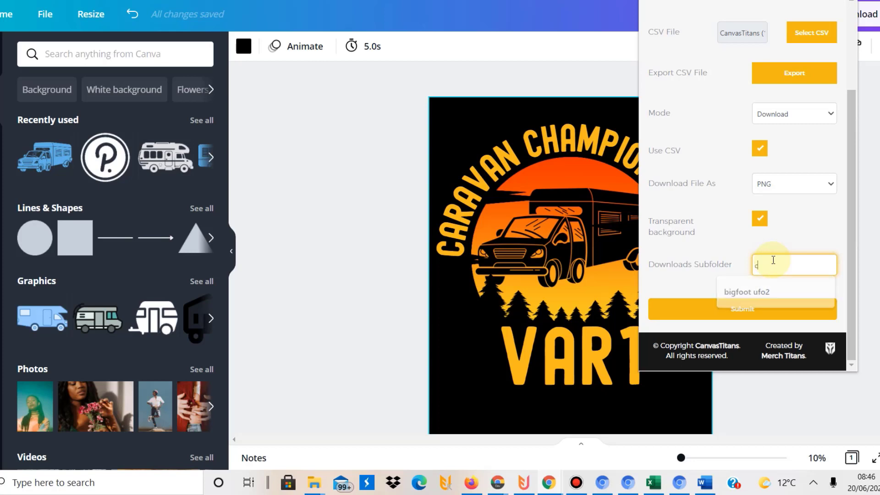
{"action": "type", "text": "caravan champion1"}
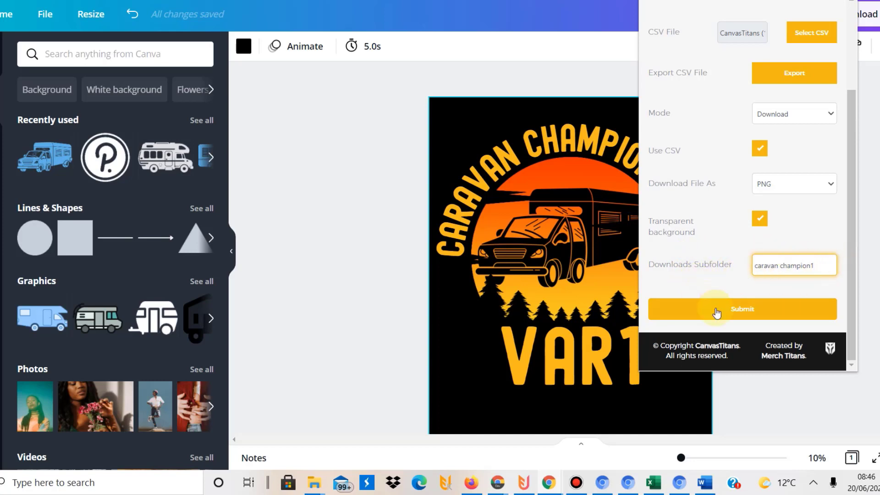
{"action": "left_click", "coordinate": [717, 308]}
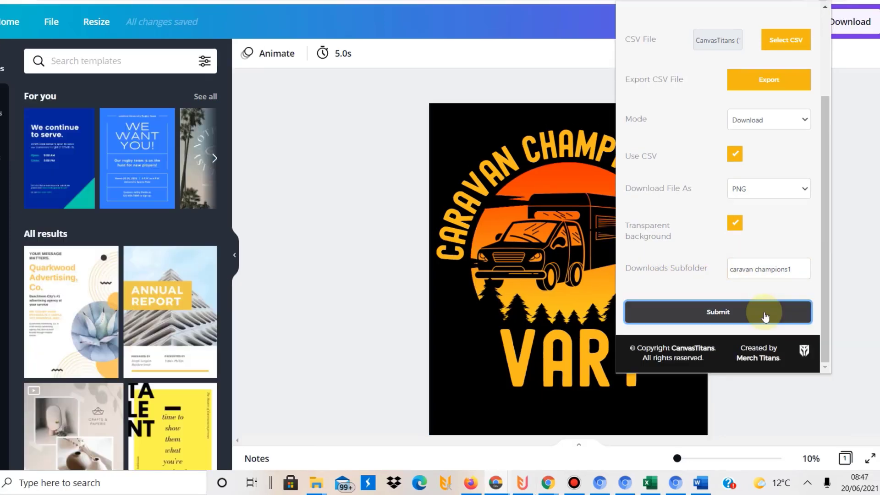
{"action": "left_click", "coordinate": [772, 309]}
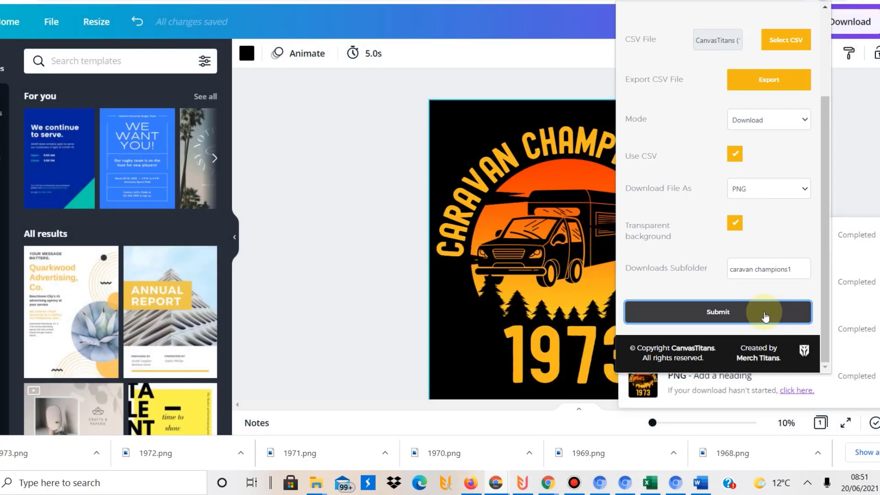
Keep the year-by-year PNG export running as 1973.png downloads and the year advances to 1974
{"action": "left_click", "coordinate": [574, 482]}
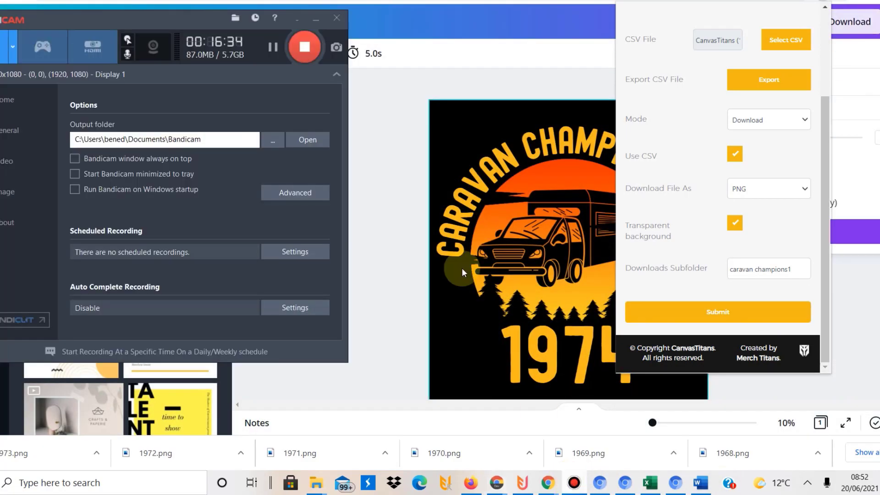